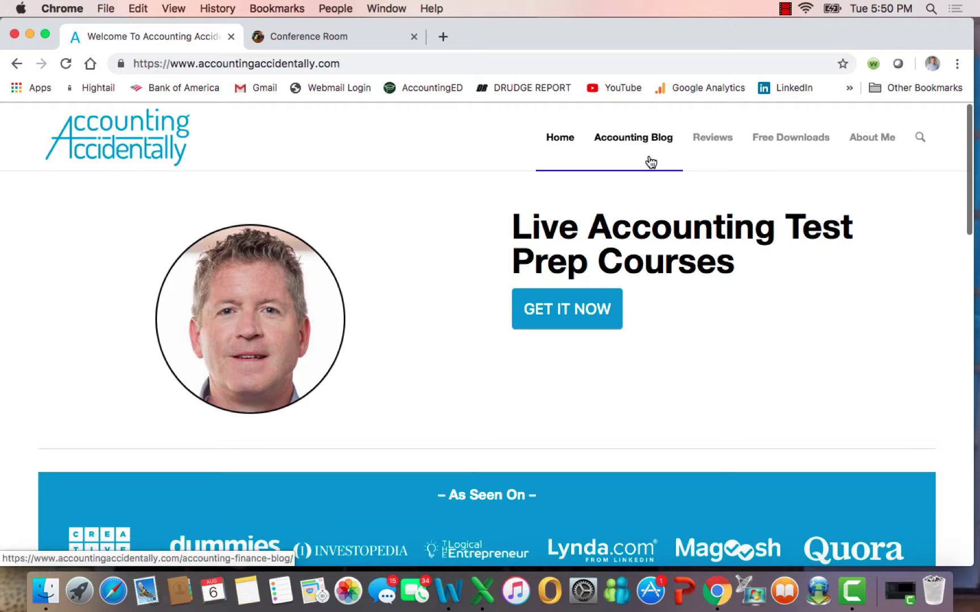
# Scroll the Accounting Accidentally homepage, then switch to the Deferred Tax Review One workbook in Excel.
pyautogui.scroll(-3, 905, 334)
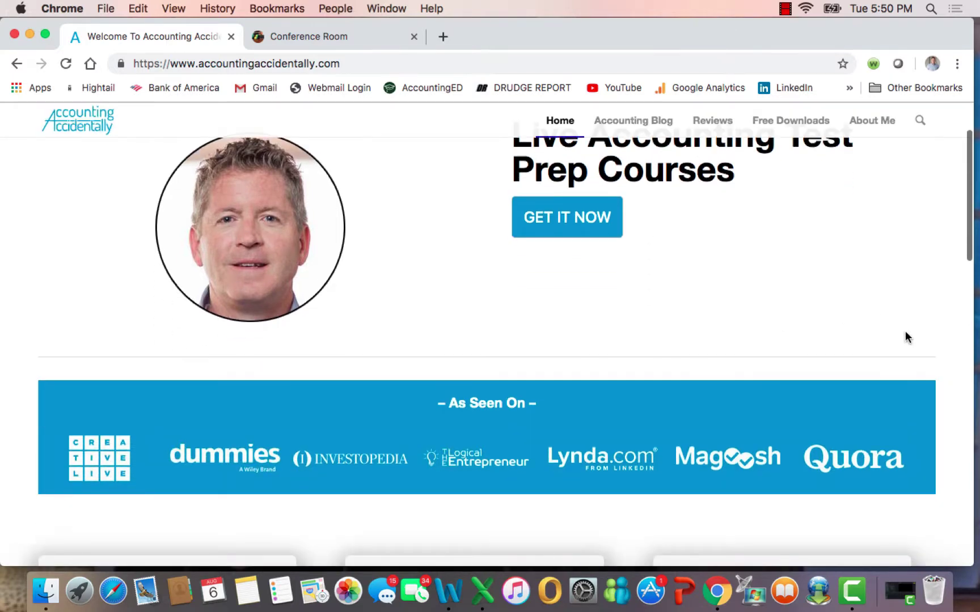
pyautogui.scroll(-5, 905, 336)
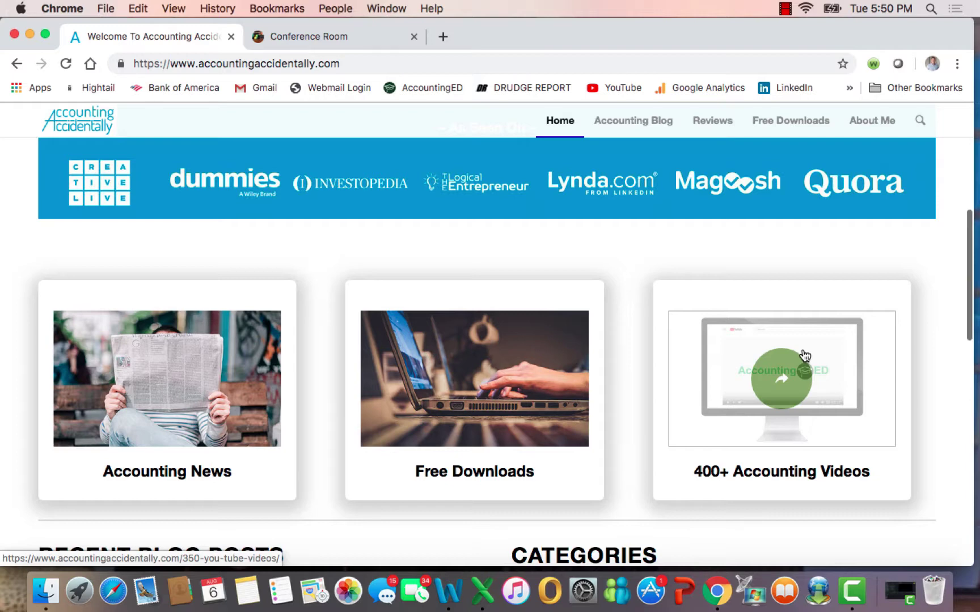
pyautogui.click(482, 590)
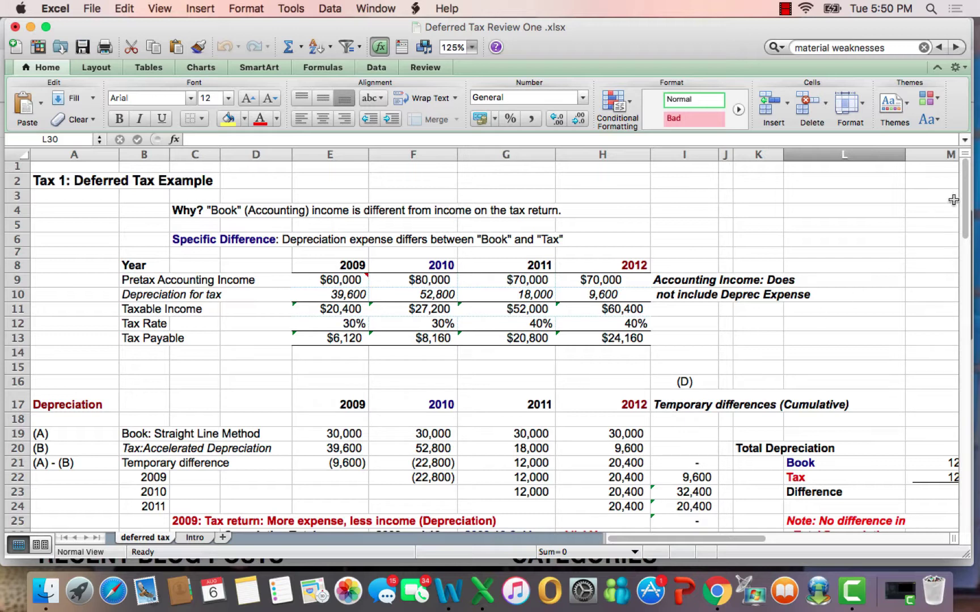
pyautogui.click(133, 278)
pyautogui.click(170, 311)
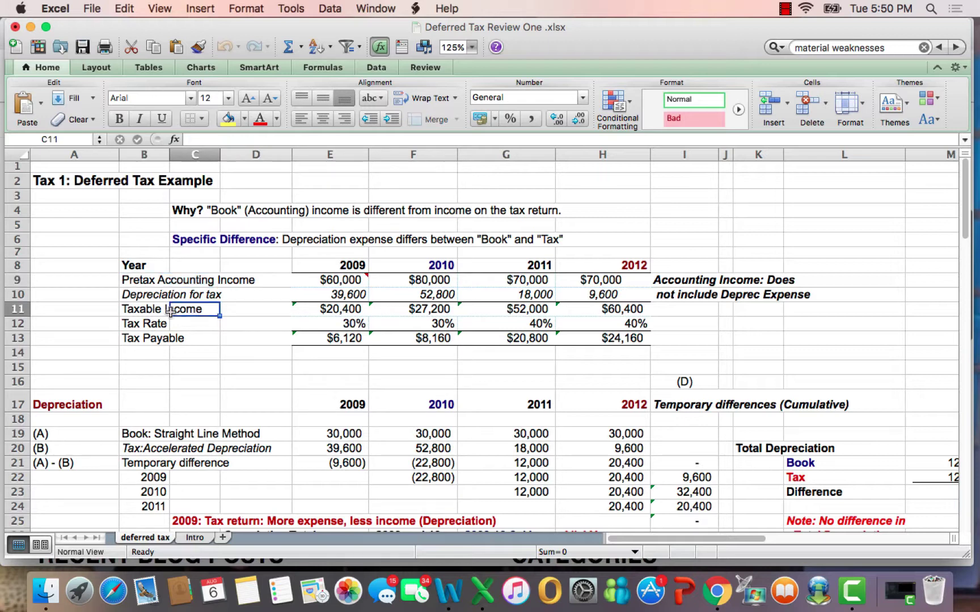
pyautogui.moveTo(125, 437); pyautogui.dragTo(652, 443)
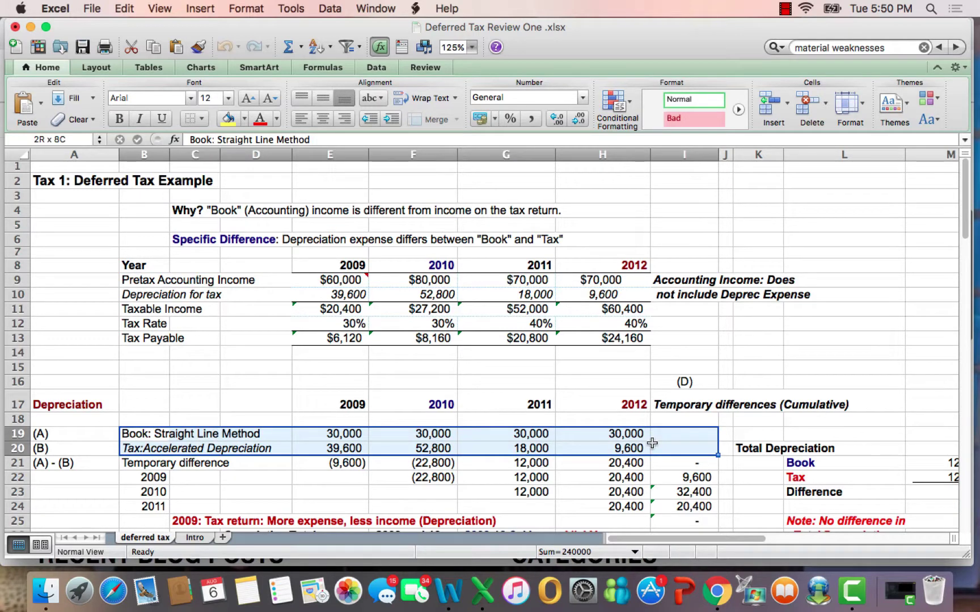
pyautogui.click(162, 410)
pyautogui.moveTo(129, 446); pyautogui.dragTo(527, 437)
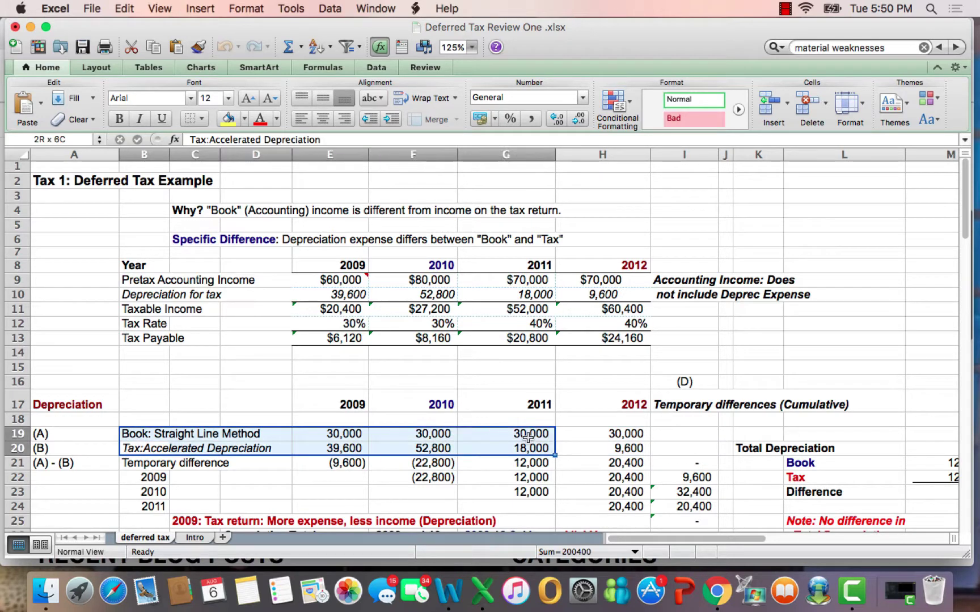
pyautogui.click(527, 436)
pyautogui.moveTo(129, 435); pyautogui.dragTo(651, 434)
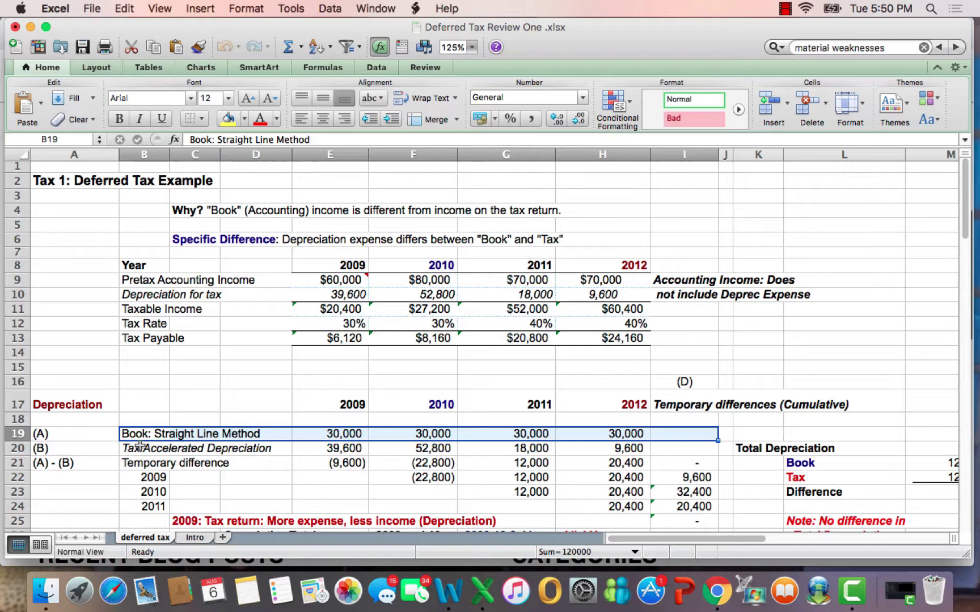
pyautogui.moveTo(140, 446); pyautogui.dragTo(651, 448)
pyautogui.click(837, 277)
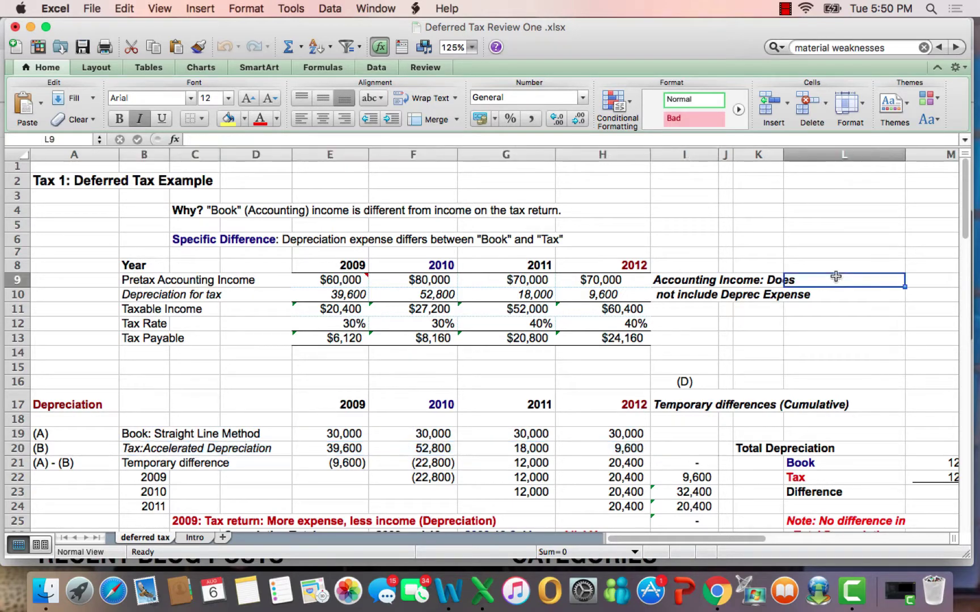
# Scroll down and highlight the cumulative 9,600 difference and the by-year table's year headings.
pyautogui.moveTo(968, 185); pyautogui.dragTo(967, 226)
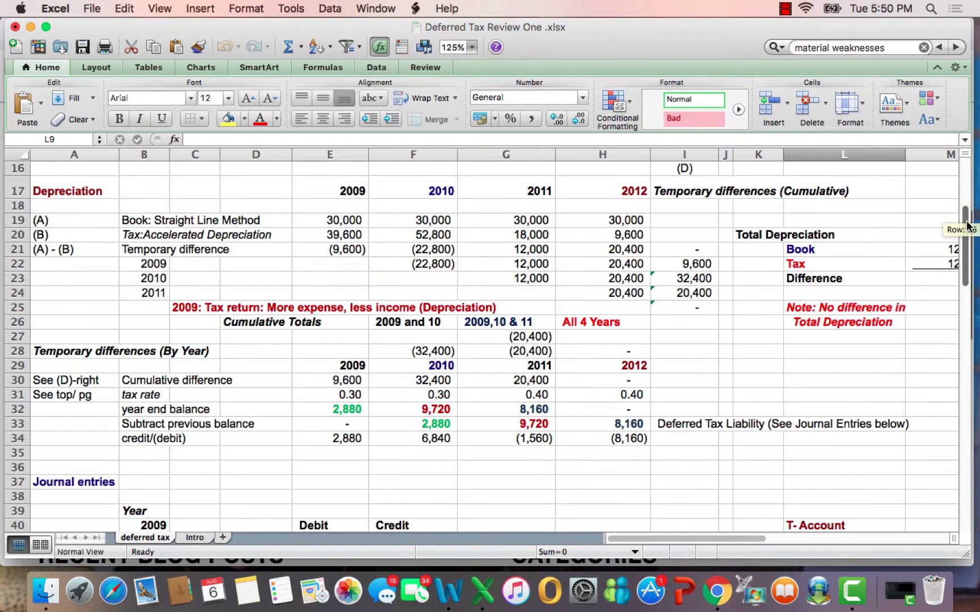
pyautogui.moveTo(328, 250); pyautogui.dragTo(676, 267)
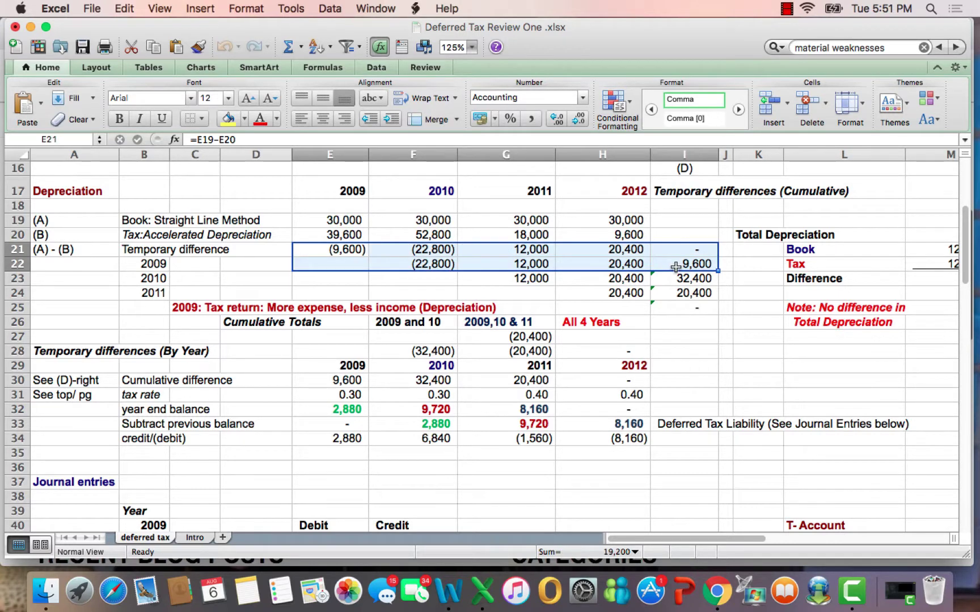
pyautogui.click(676, 267)
pyautogui.moveTo(316, 367); pyautogui.dragTo(614, 365)
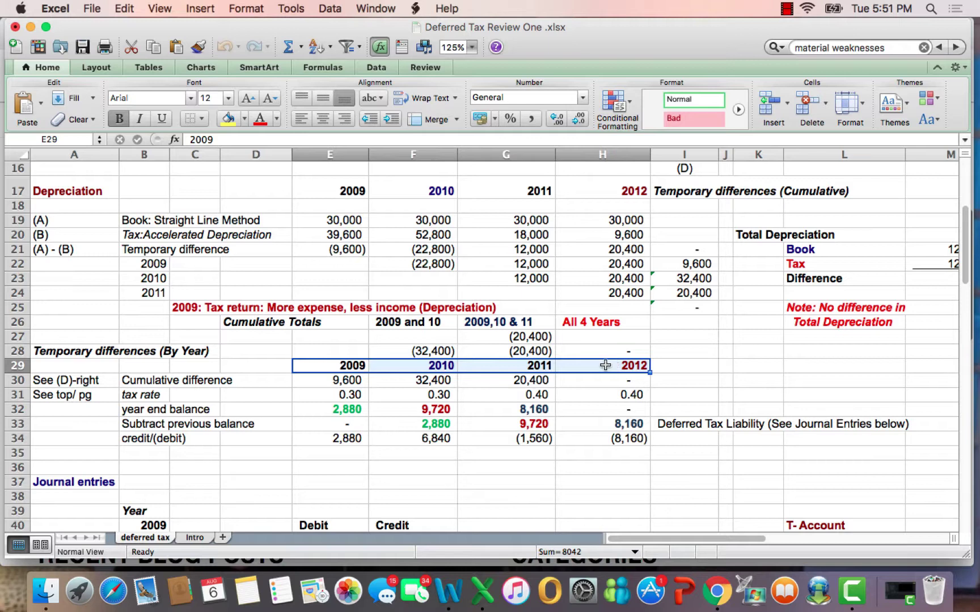
pyautogui.click(304, 264)
# Check 2009 book depreciation 30,000, tax depreciation 39,600, and the 9,600 cumulative difference.
pyautogui.click(331, 188)
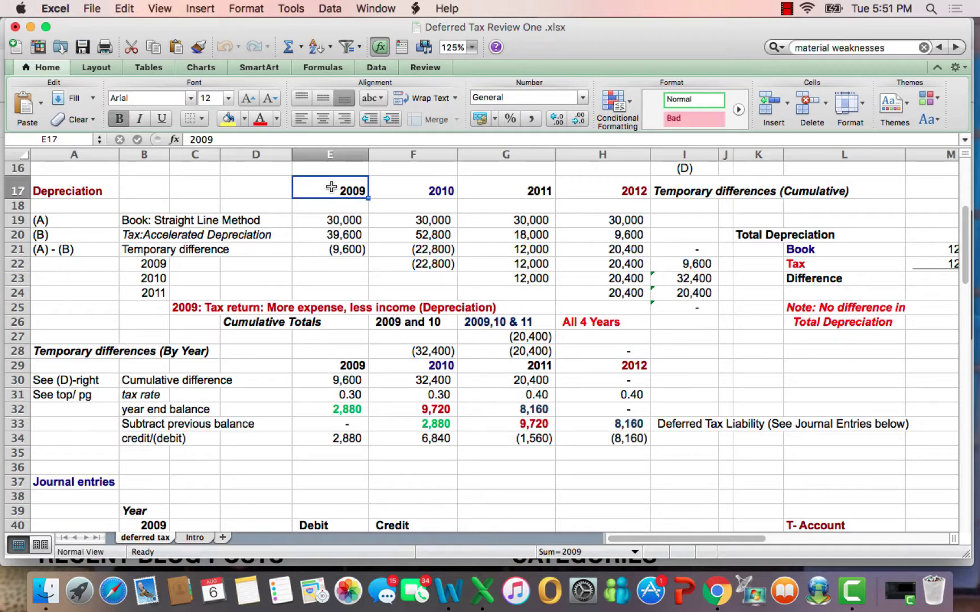
pyautogui.click(318, 232)
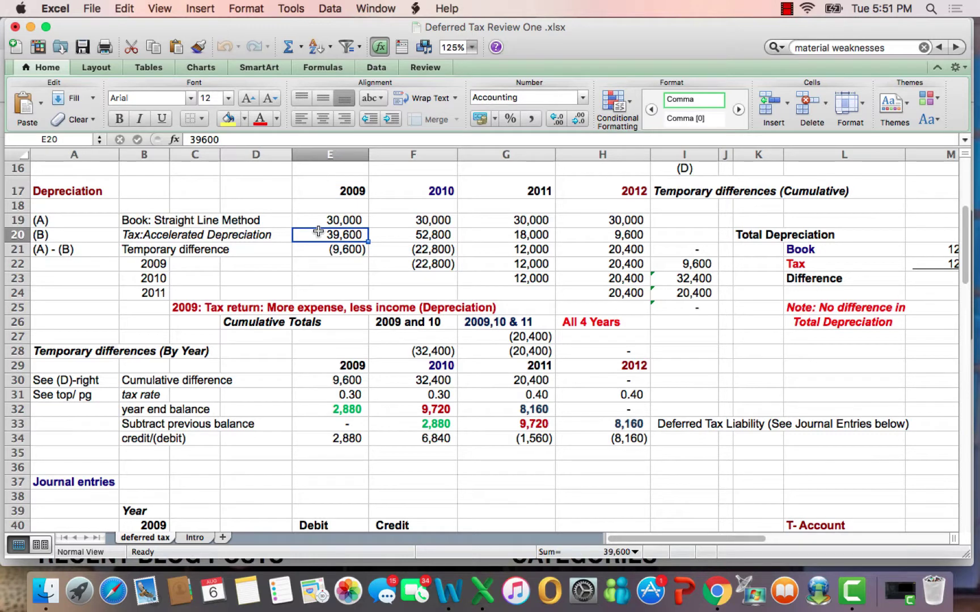
pyautogui.click(320, 220)
pyautogui.click(320, 250)
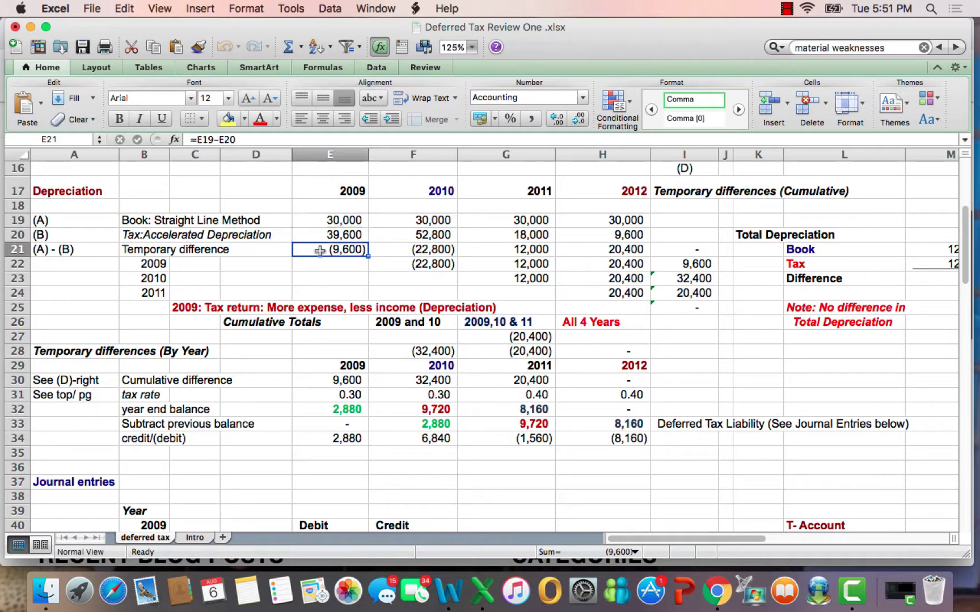
pyautogui.click(322, 381)
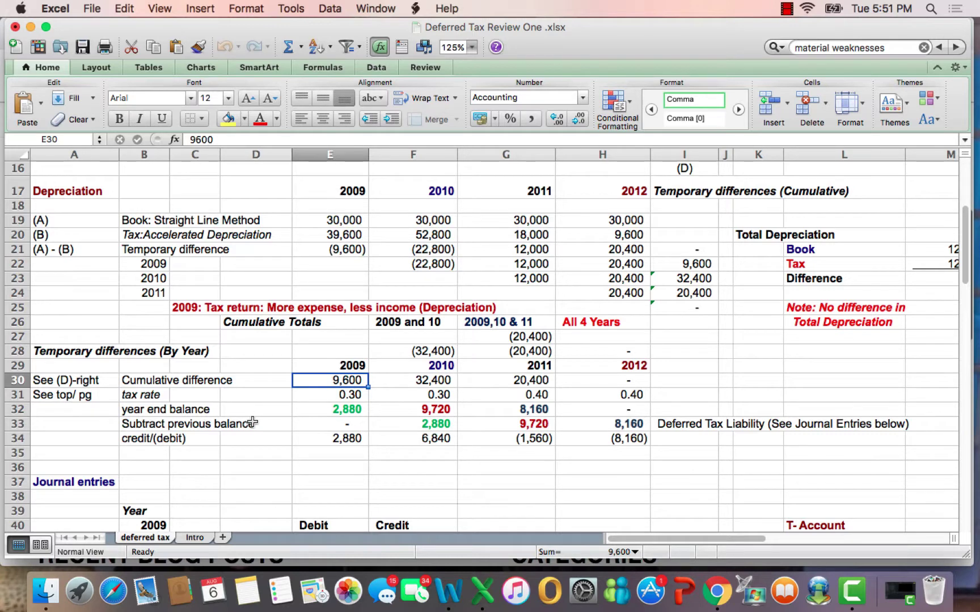
# Inspect the 2009 year-end balance formula (9,600 × 0.30 = 2,880) and the credit/(debit) formula.
pyautogui.click(353, 407)
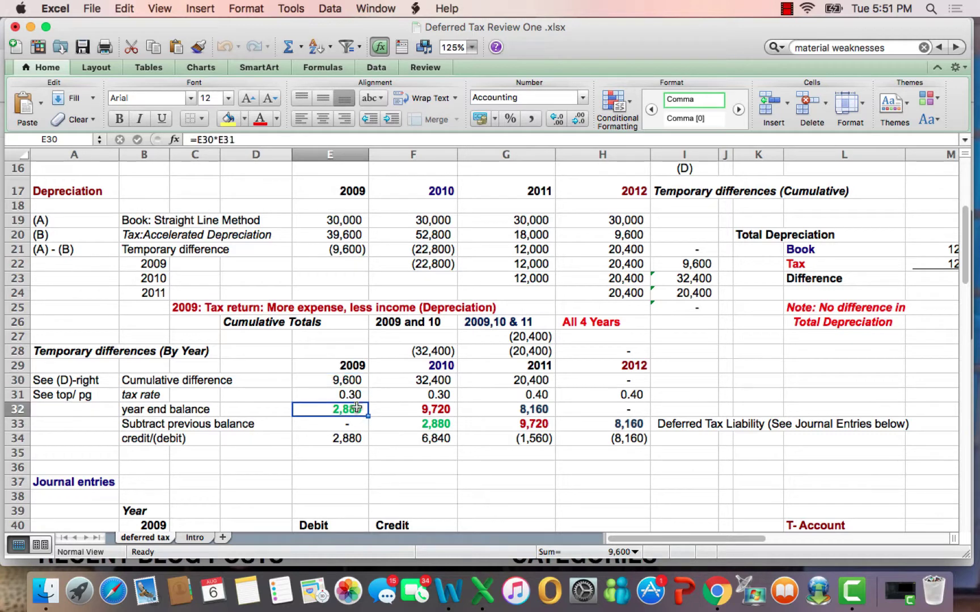
pyautogui.click(208, 141)
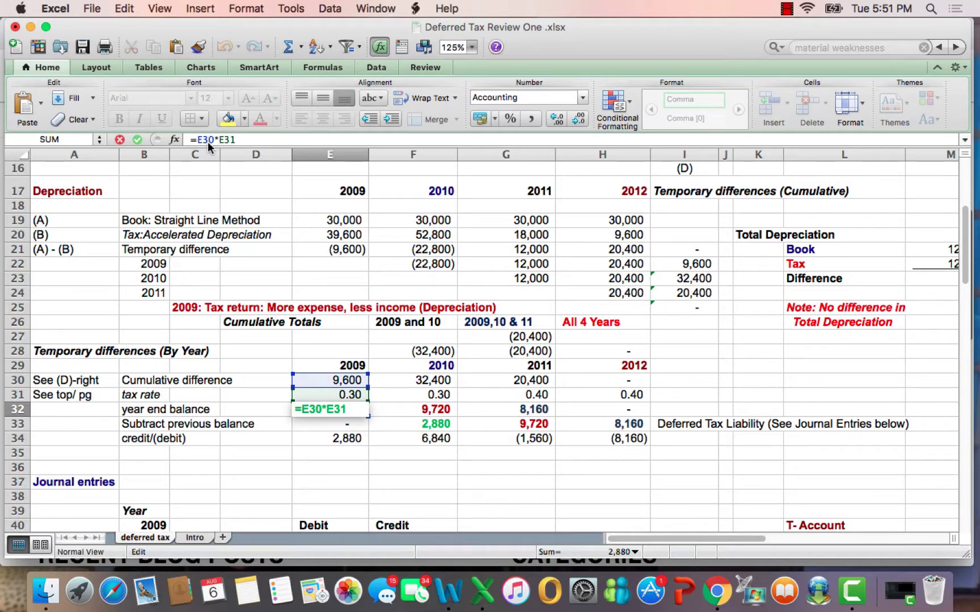
pyautogui.press('Return')
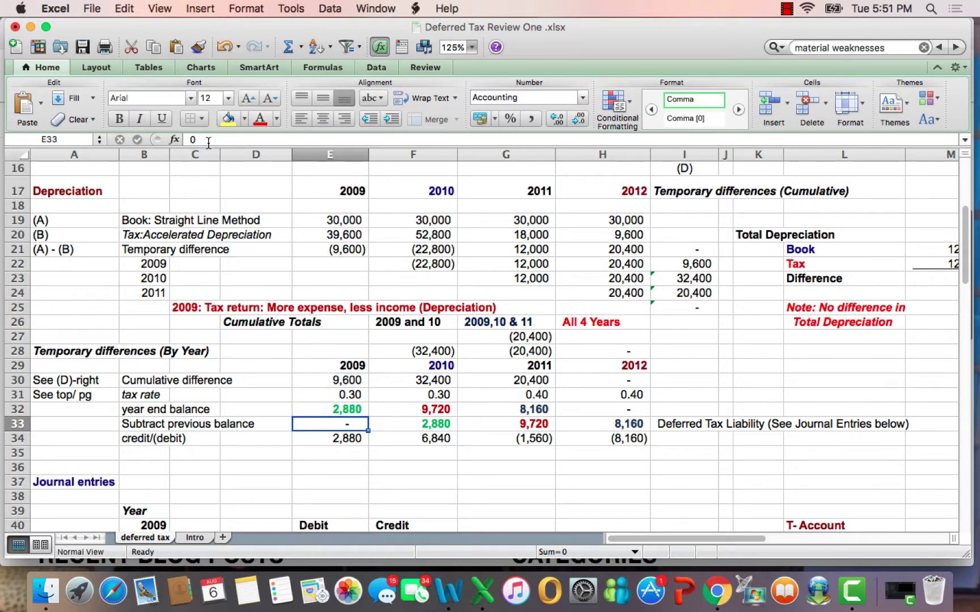
pyautogui.click(342, 438)
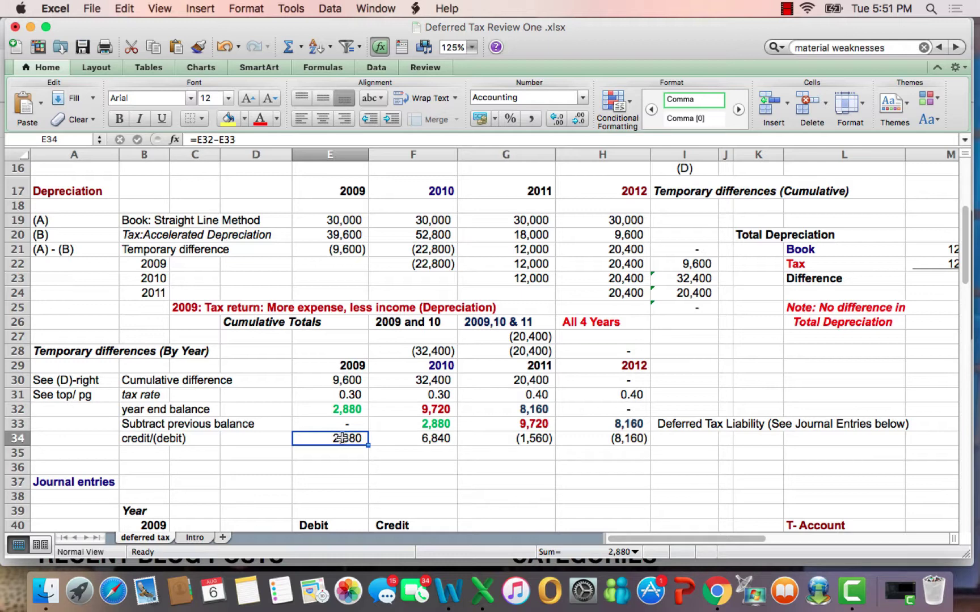
pyautogui.click(328, 485)
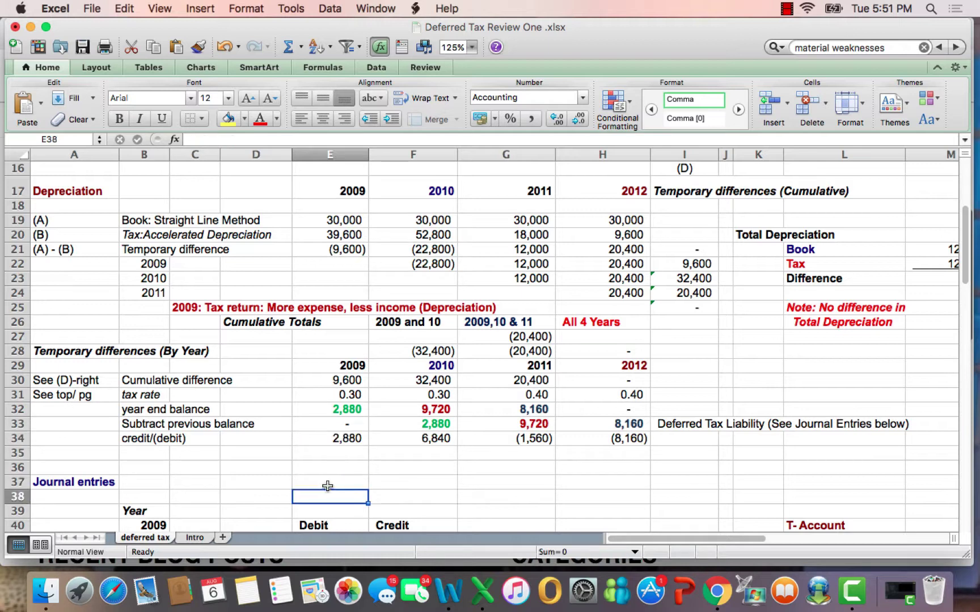
pyautogui.press('Down')
pyautogui.press('Down')
pyautogui.press('Down')
pyautogui.press('Down')
pyautogui.press('Down')
pyautogui.press('Down')
pyautogui.press('Down')
pyautogui.press('Down')
pyautogui.press('Down')
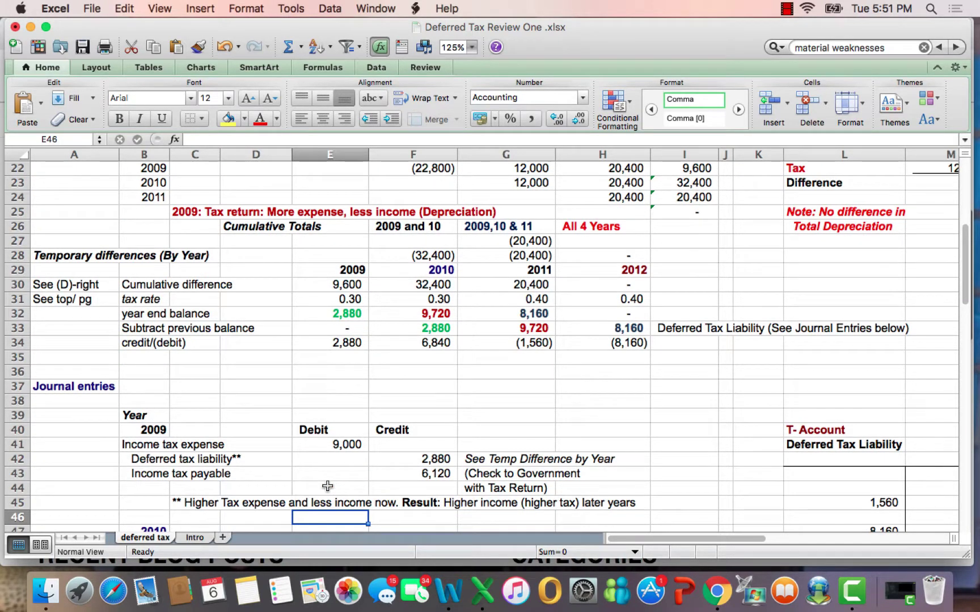
pyautogui.moveTo(142, 458); pyautogui.dragTo(417, 458)
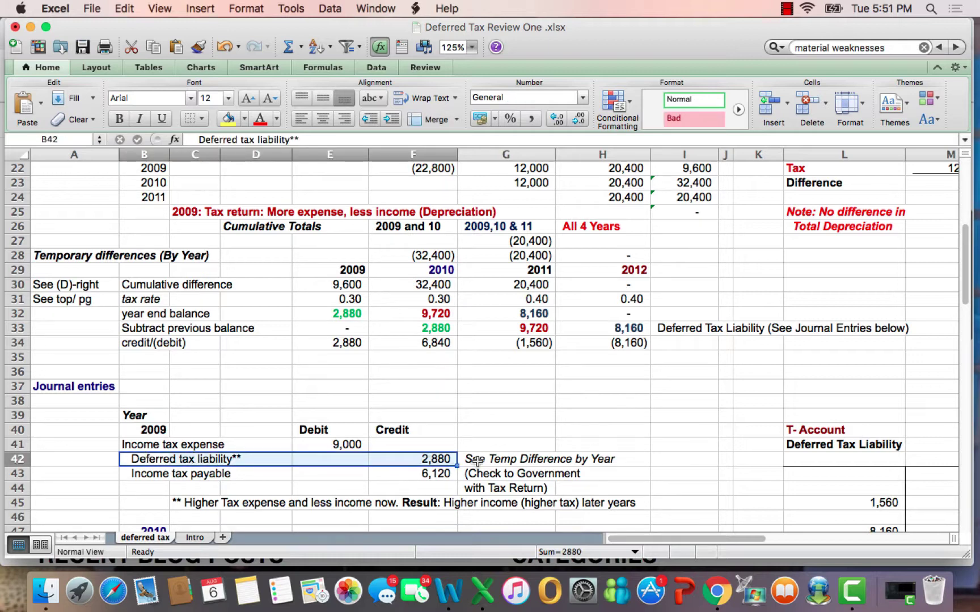
pyautogui.click(477, 461)
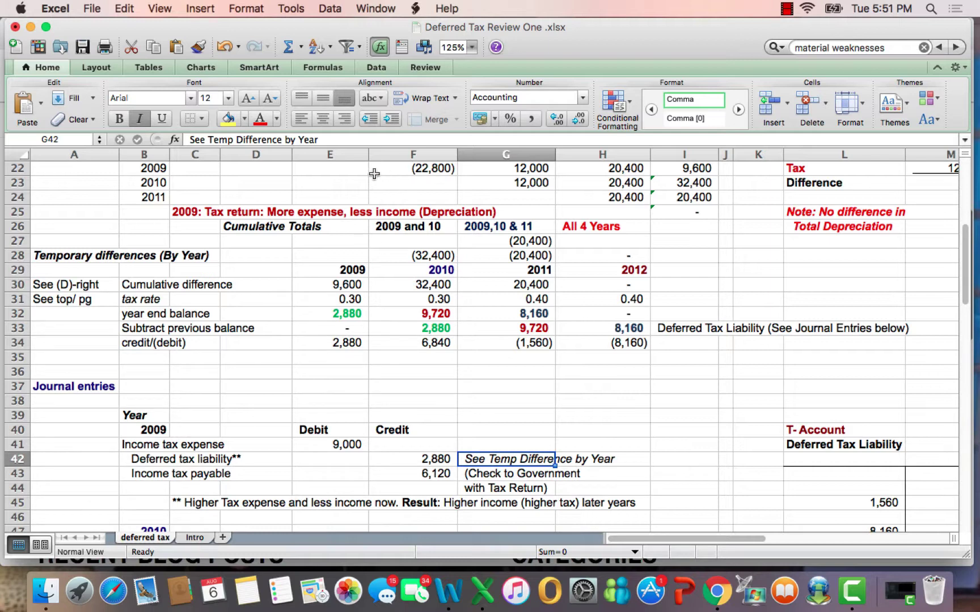
pyautogui.click(333, 170)
pyautogui.press('Up')
pyautogui.press('Up')
pyautogui.press('Up')
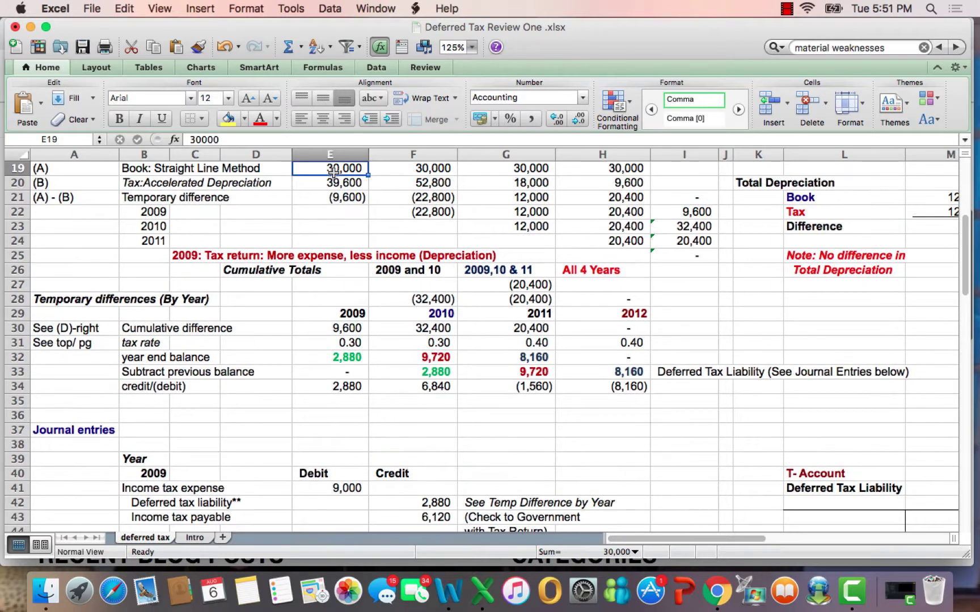
pyautogui.moveTo(332, 183); pyautogui.dragTo(329, 170)
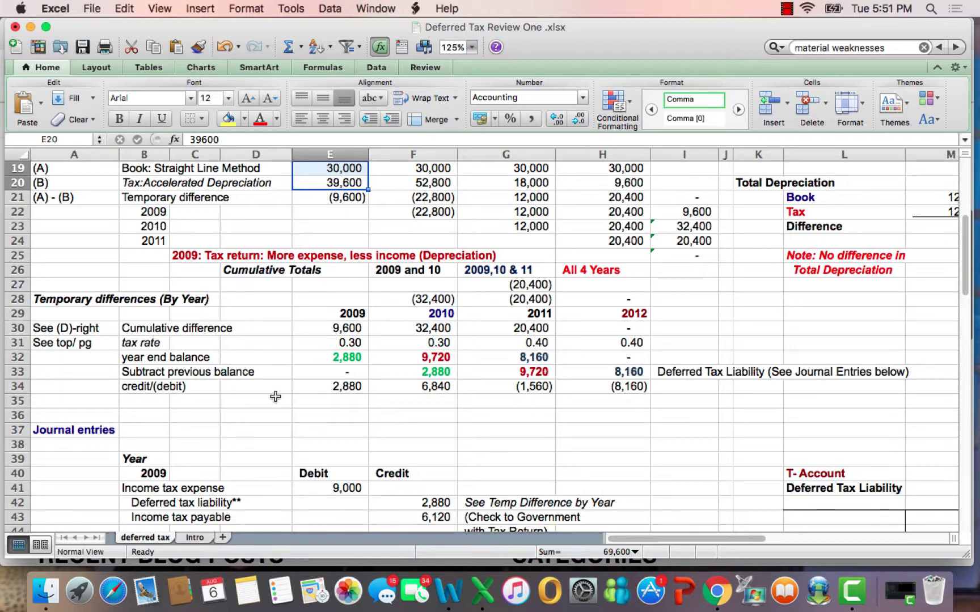
pyautogui.click(326, 329)
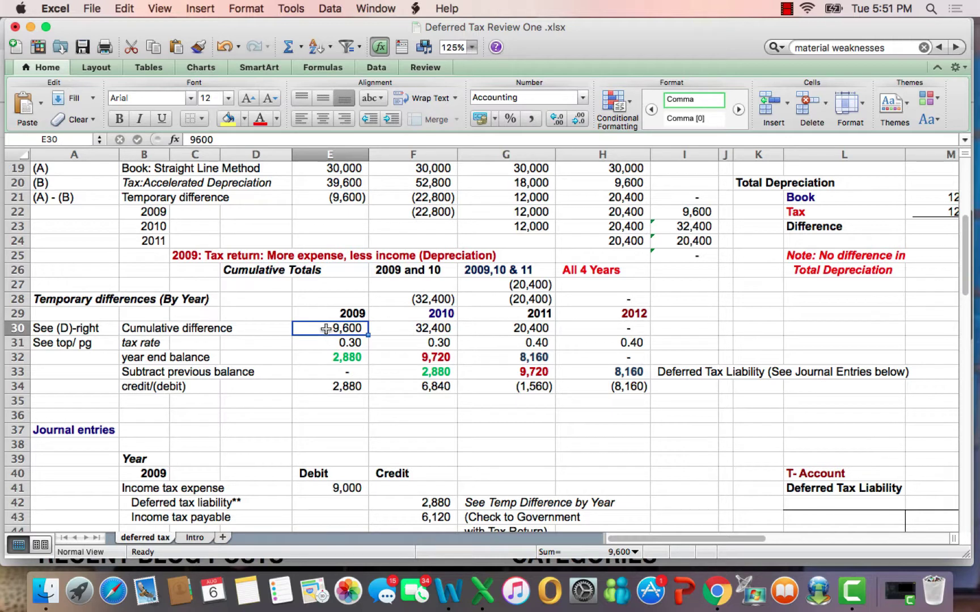
pyautogui.click(309, 357)
pyautogui.click(353, 513)
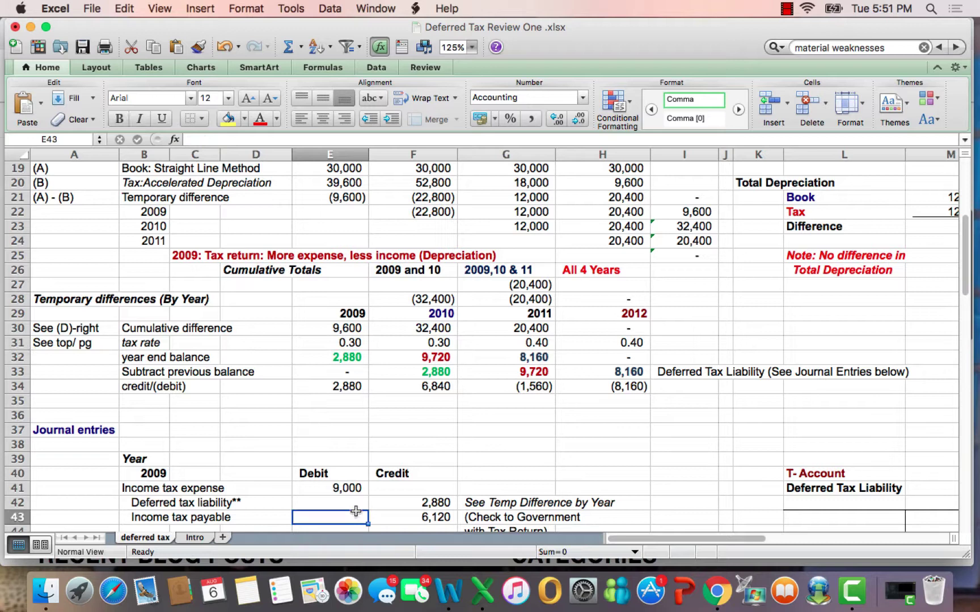
pyautogui.press('Return')
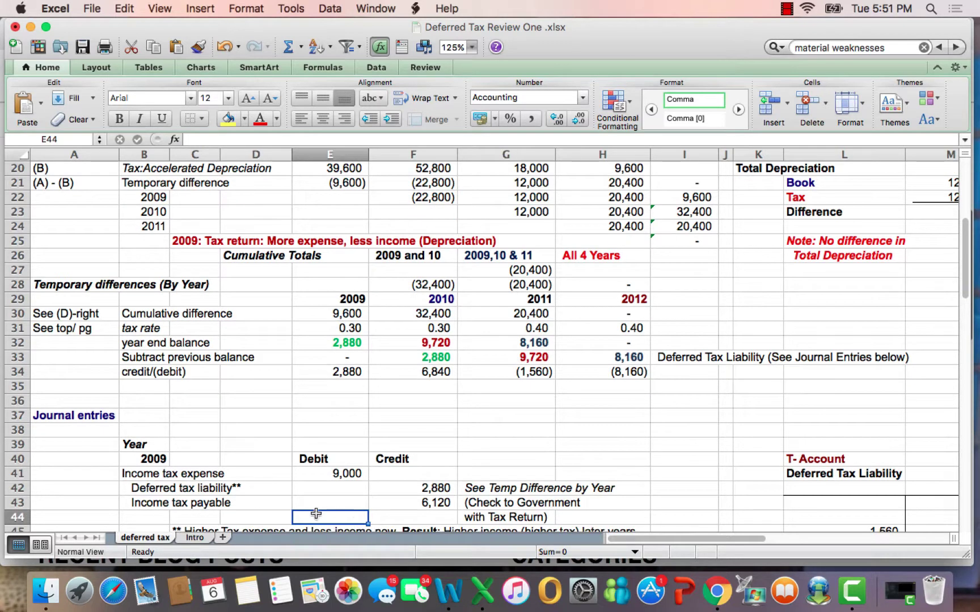
pyautogui.click(151, 460)
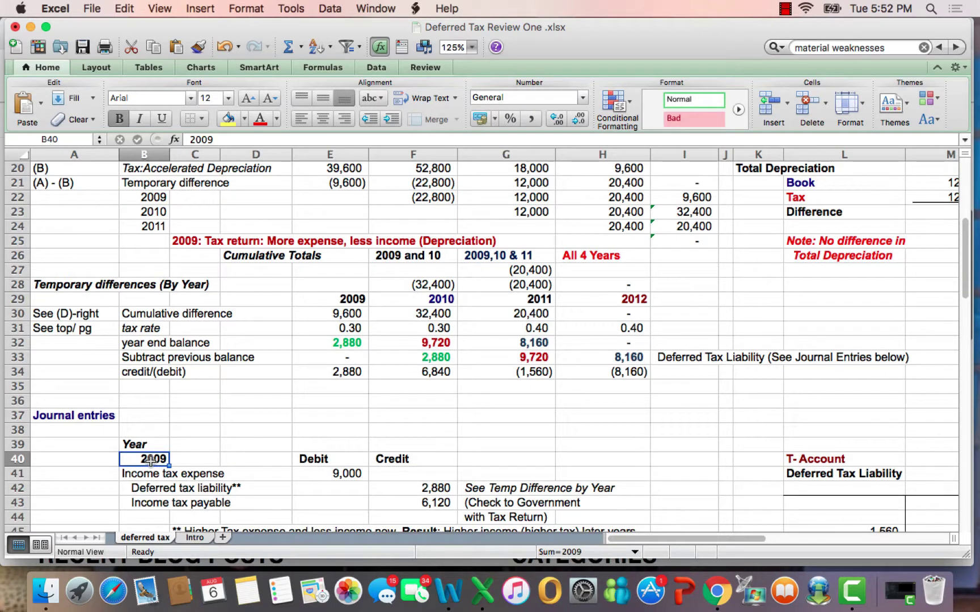
pyautogui.moveTo(153, 491); pyautogui.dragTo(449, 488)
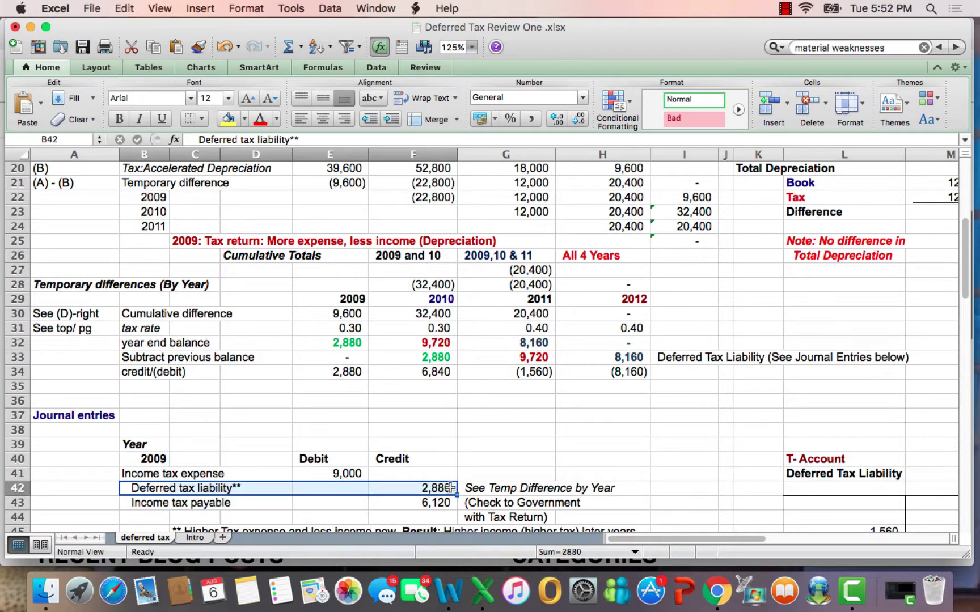
pyautogui.click(463, 468)
pyautogui.press('Down')
pyautogui.press('Down')
pyautogui.press('Down')
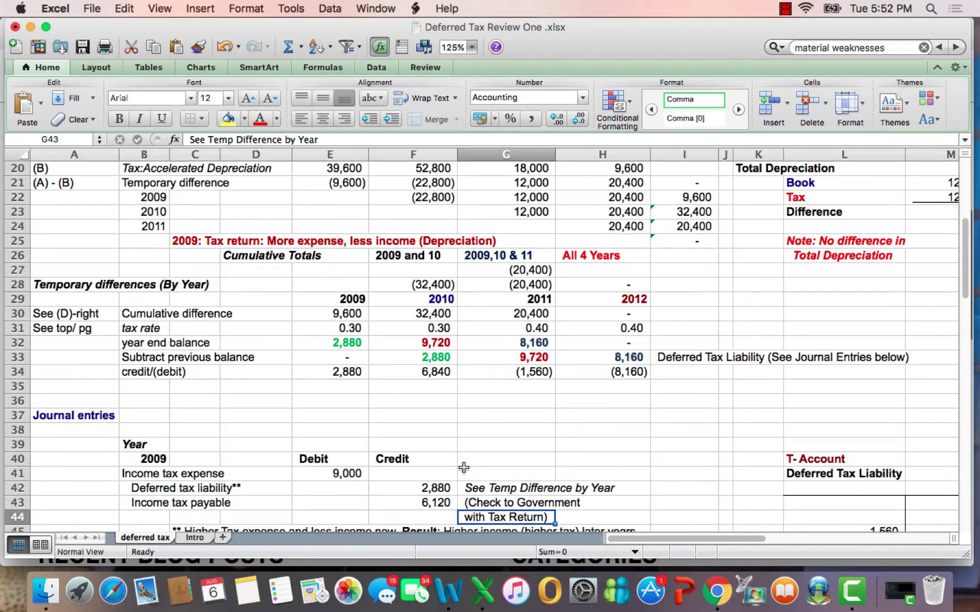
pyautogui.scroll(-5, 463, 467)
pyautogui.click(320, 401)
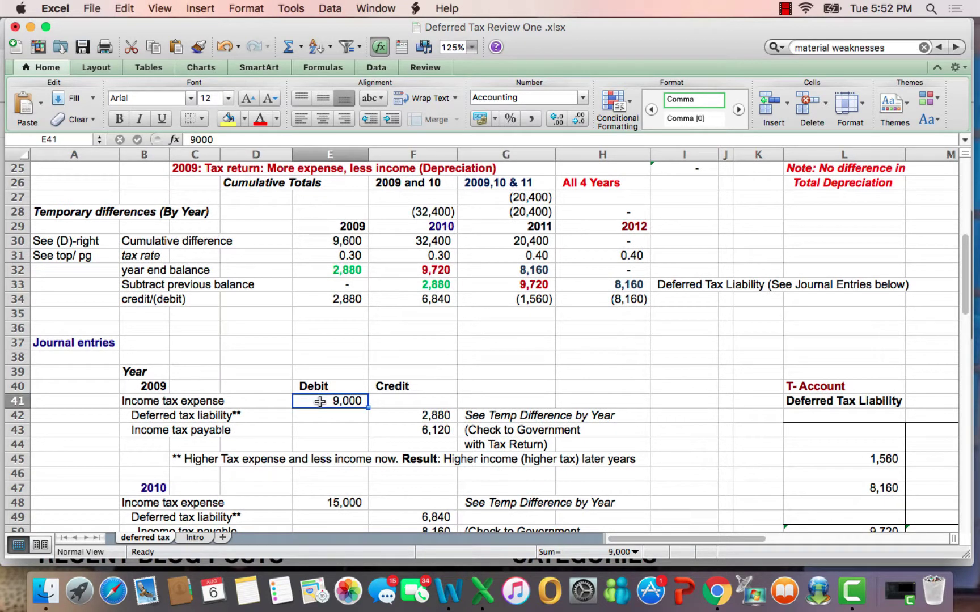
pyautogui.click(410, 430)
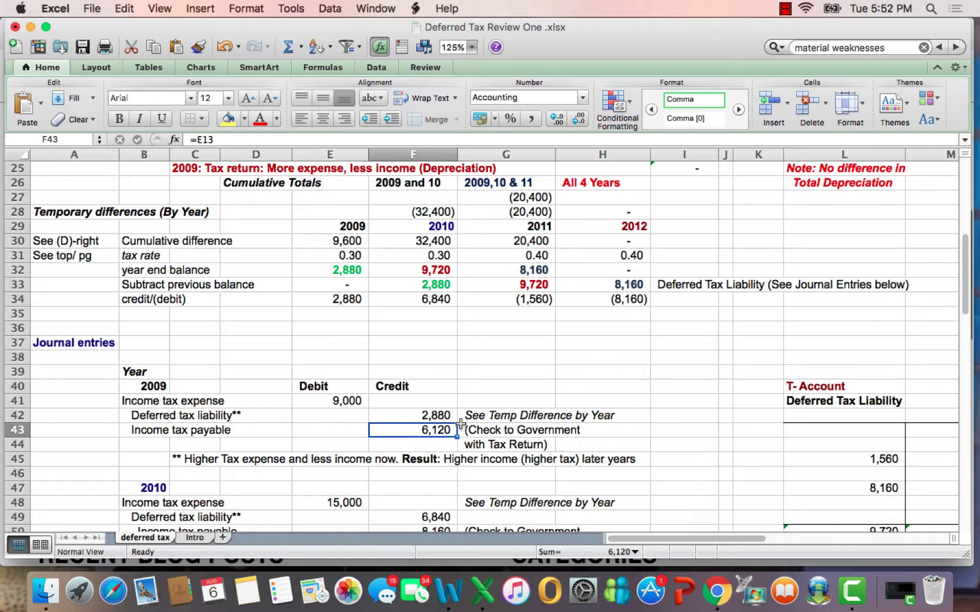
pyautogui.click(539, 433)
pyautogui.click(430, 430)
pyautogui.click(426, 418)
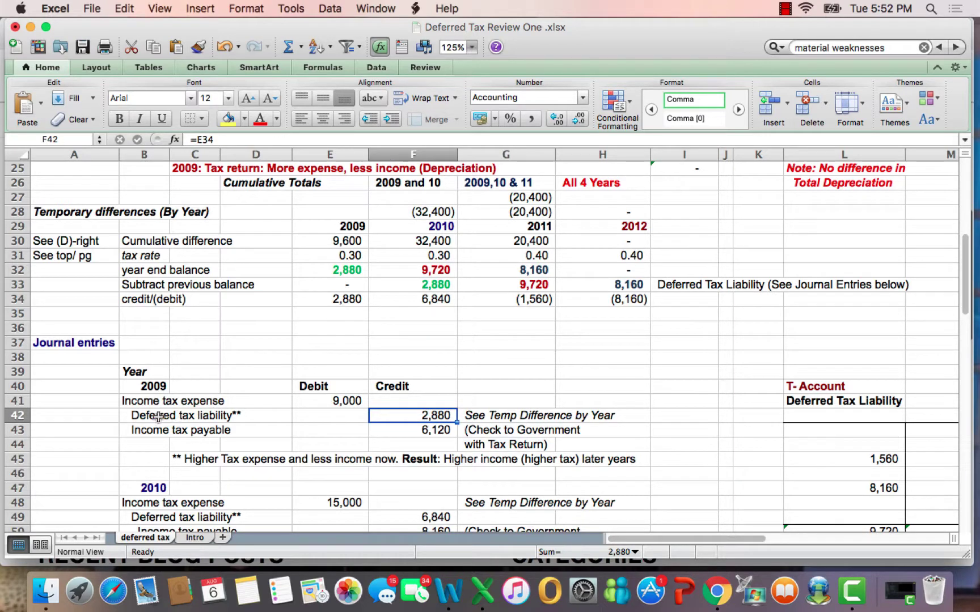
pyautogui.moveTo(159, 418); pyautogui.dragTo(418, 416)
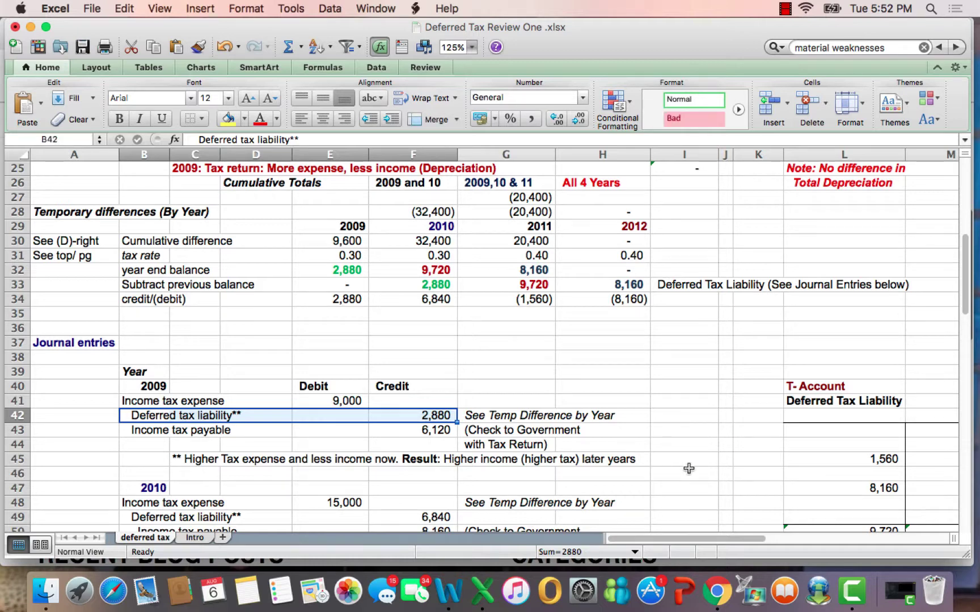
pyautogui.click(737, 486)
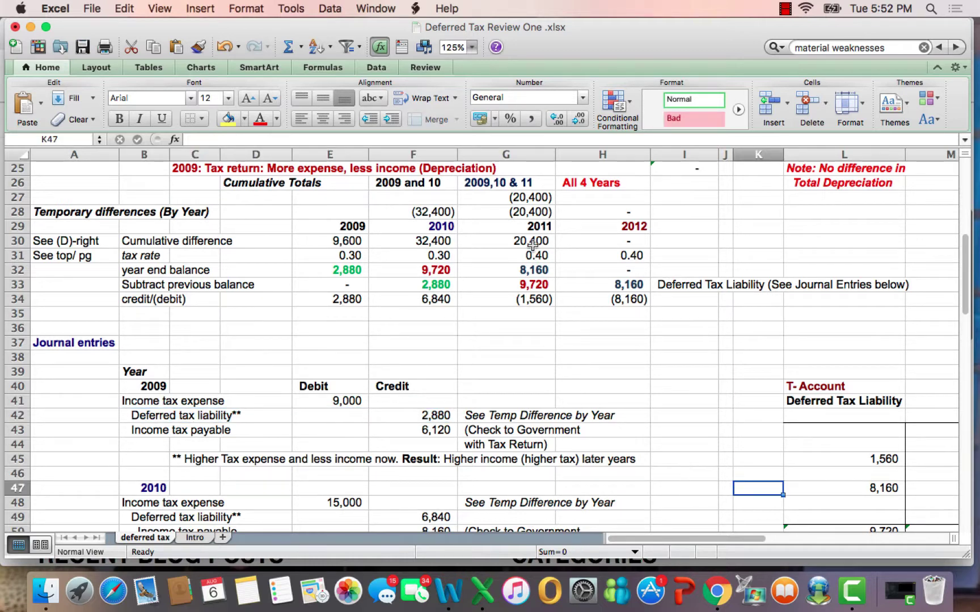
pyautogui.click(533, 226)
pyautogui.press('Up')
pyautogui.press('Up')
pyautogui.press('Up')
pyautogui.press('Up')
pyautogui.press('Up')
pyautogui.press('Up')
pyautogui.press('Up')
pyautogui.press('Up')
pyautogui.press('Up')
pyautogui.press('Up')
pyautogui.press('Up')
pyautogui.press('Up')
pyautogui.press('Up')
pyautogui.press('Up')
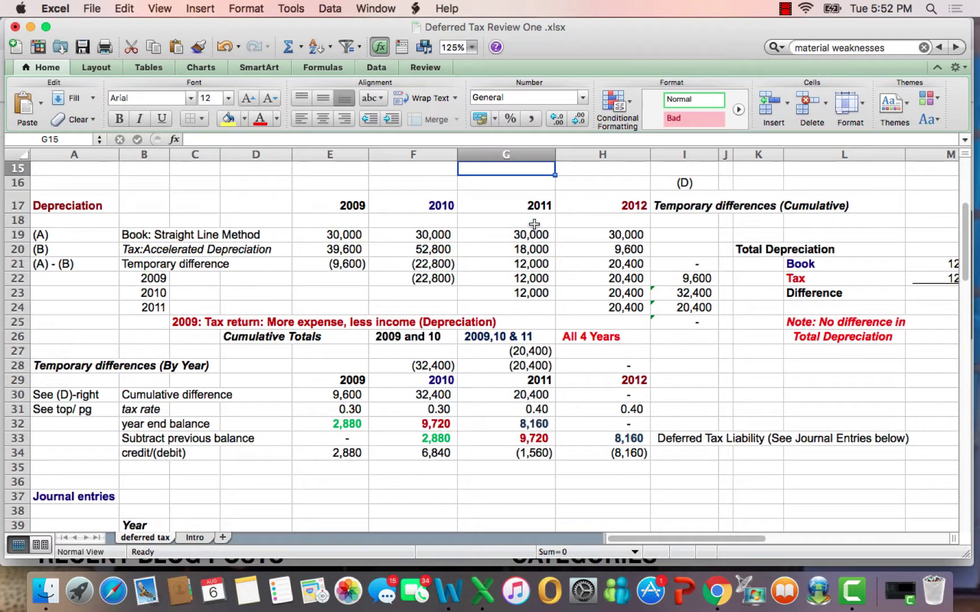
pyautogui.click(513, 228)
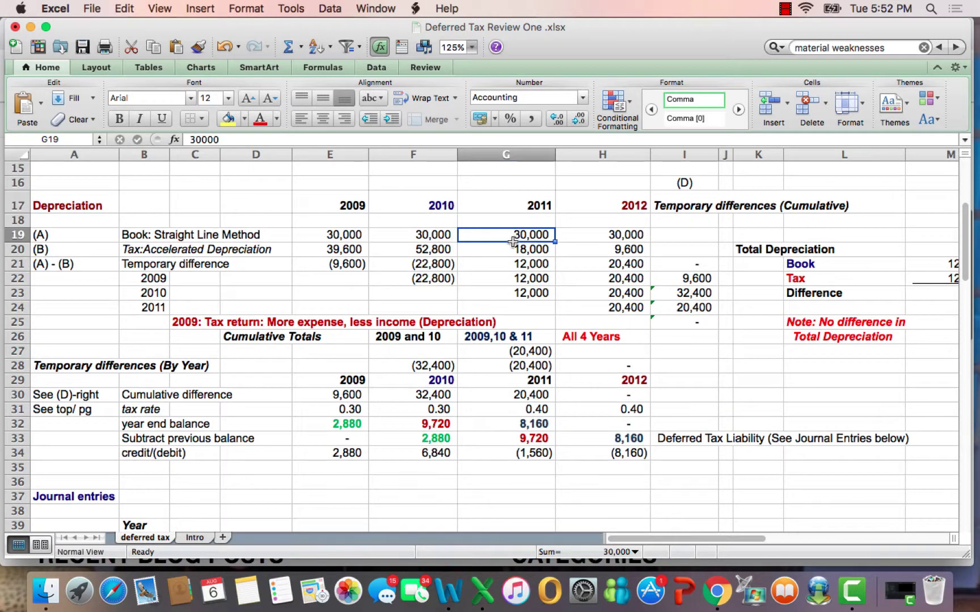
pyautogui.click(513, 247)
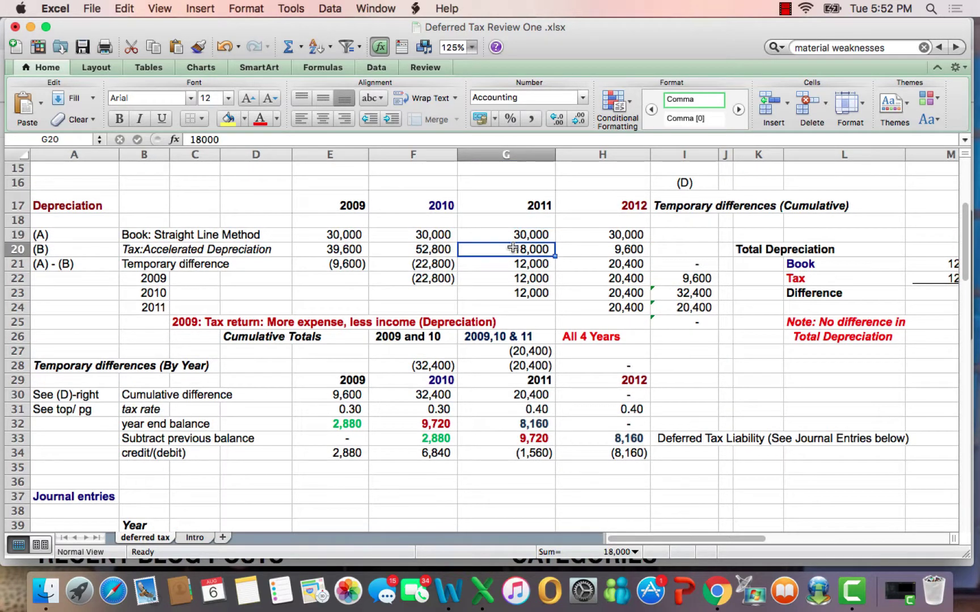
pyautogui.click(502, 393)
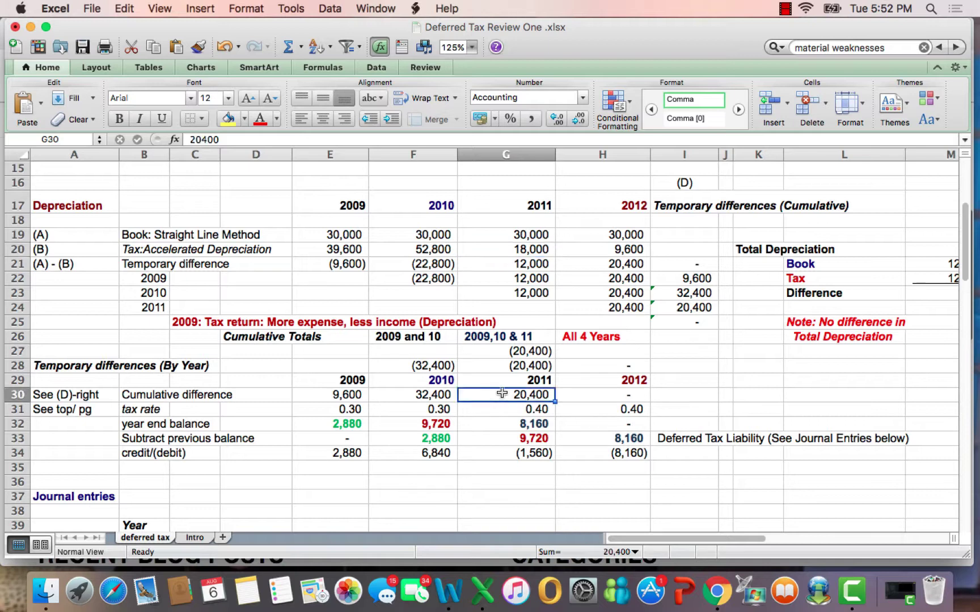
pyautogui.click(397, 362)
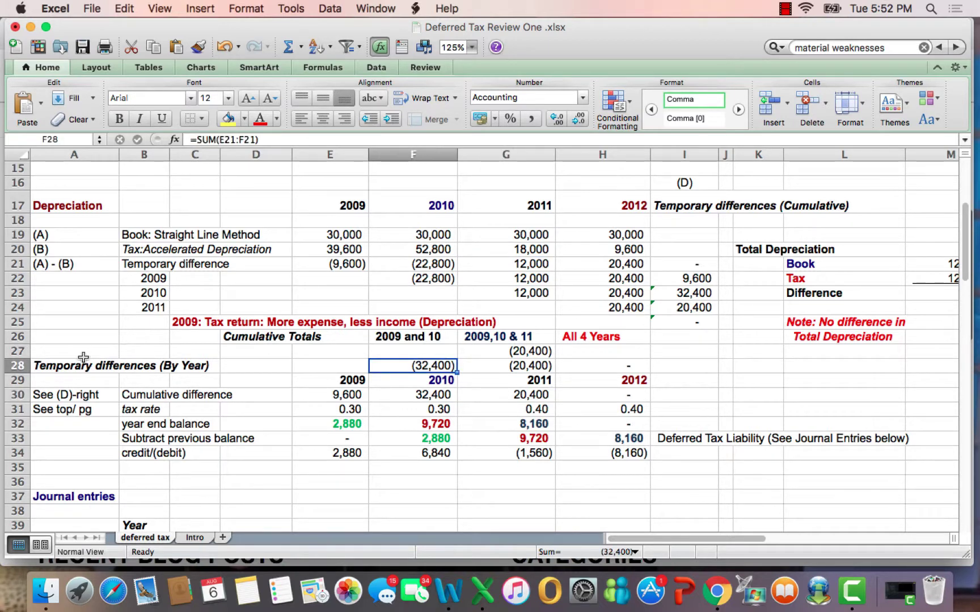
pyautogui.moveTo(79, 363); pyautogui.dragTo(544, 363)
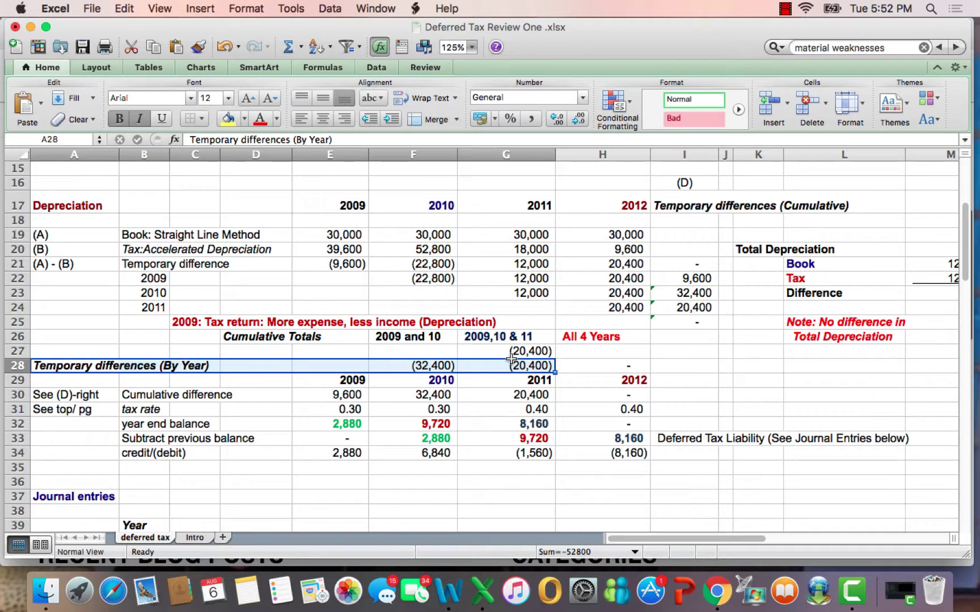
pyautogui.click(599, 359)
pyautogui.click(539, 381)
pyautogui.click(539, 396)
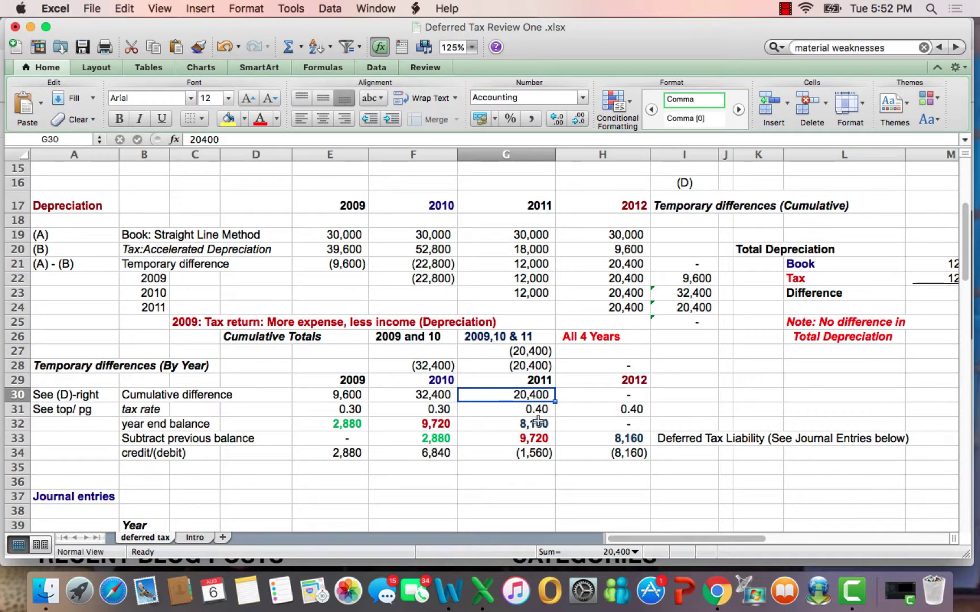
pyautogui.click(543, 412)
pyautogui.click(541, 424)
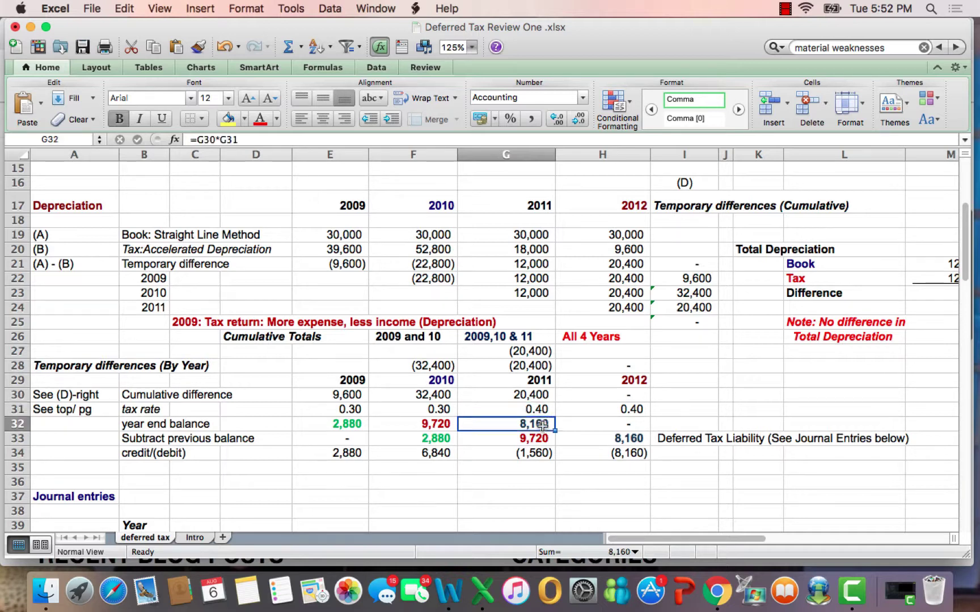
pyautogui.click(209, 142)
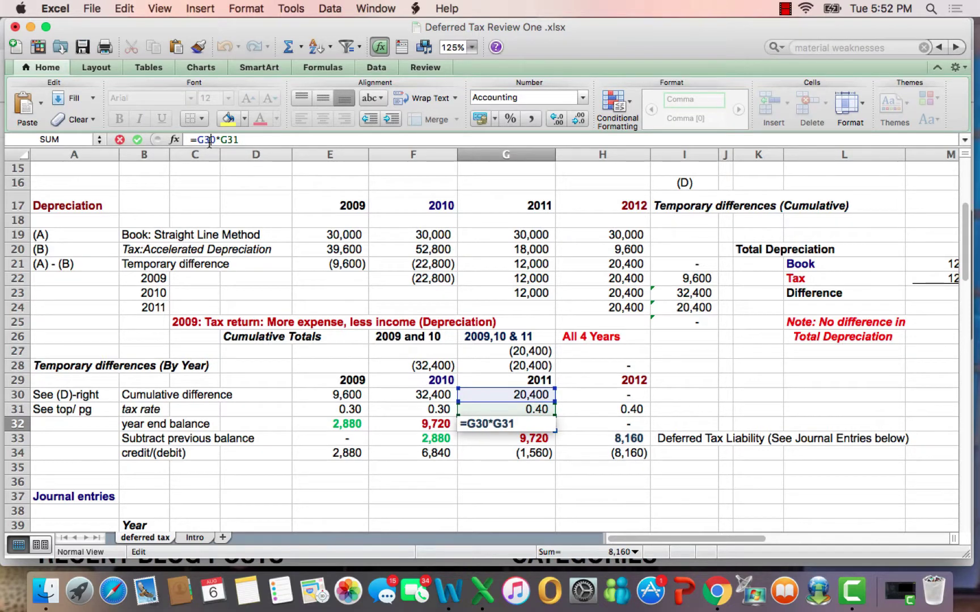
pyautogui.press('Return')
pyautogui.click(446, 425)
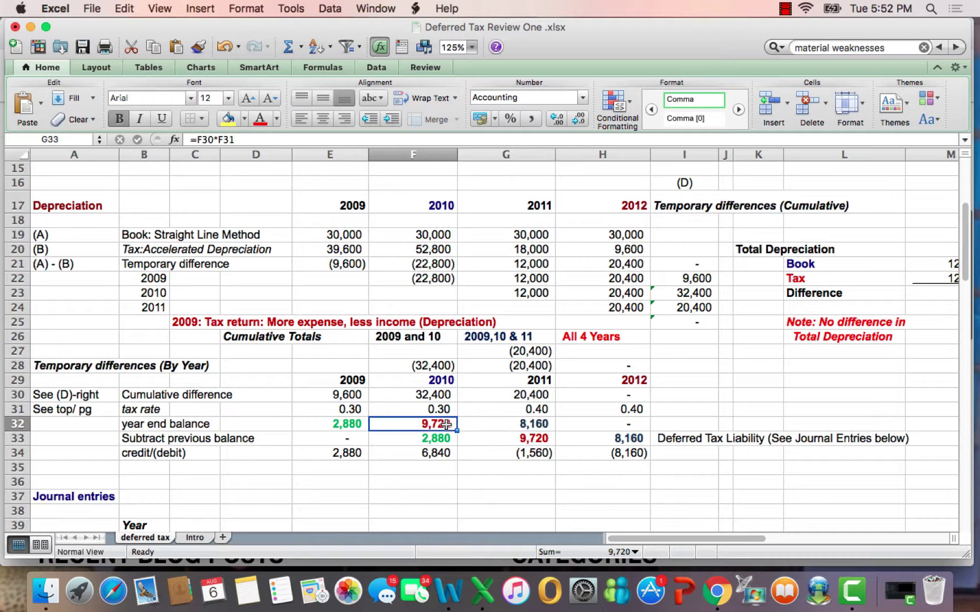
pyautogui.click(519, 441)
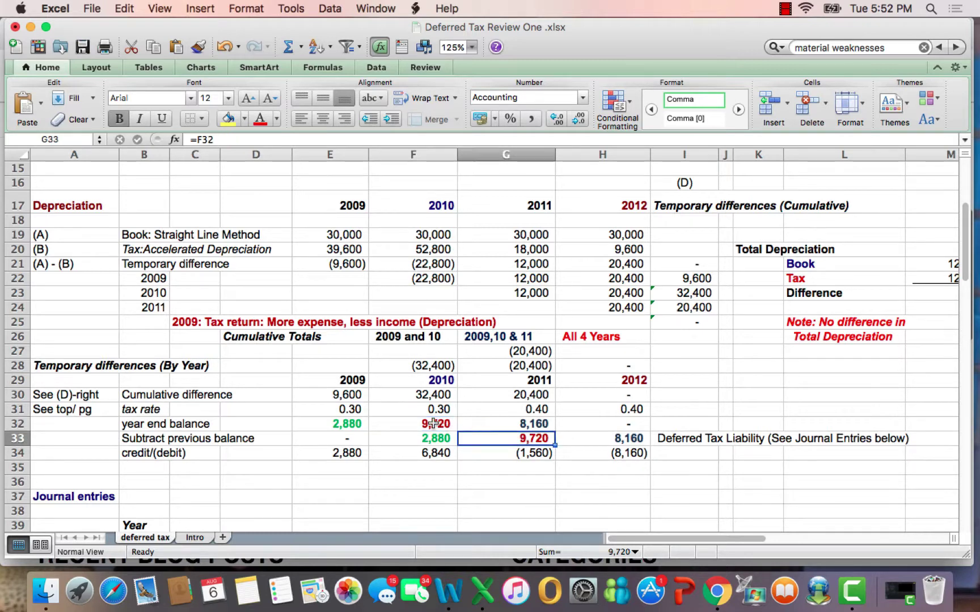
pyautogui.click(433, 424)
pyautogui.moveTo(116, 463); pyautogui.dragTo(210, 451)
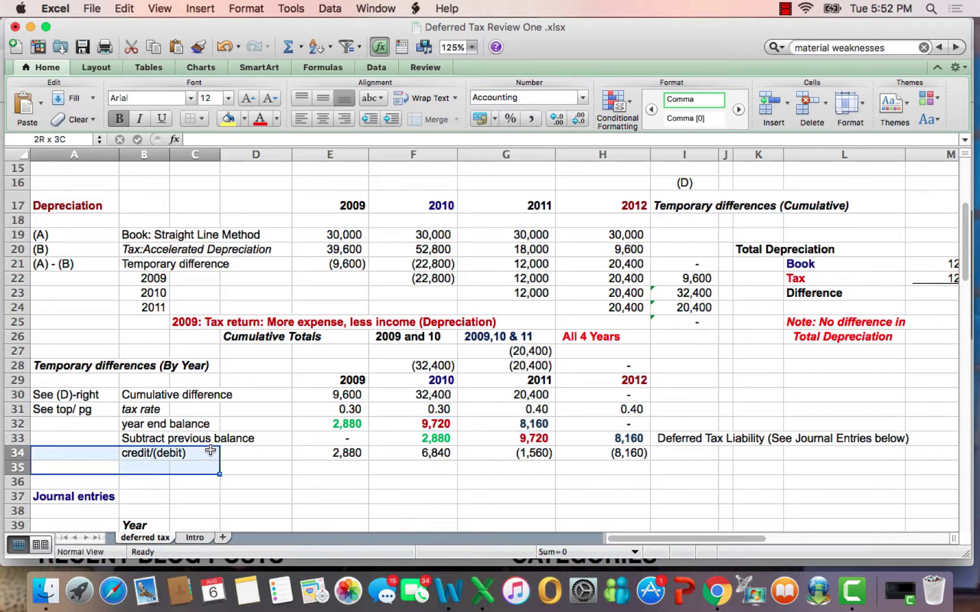
pyautogui.click(501, 456)
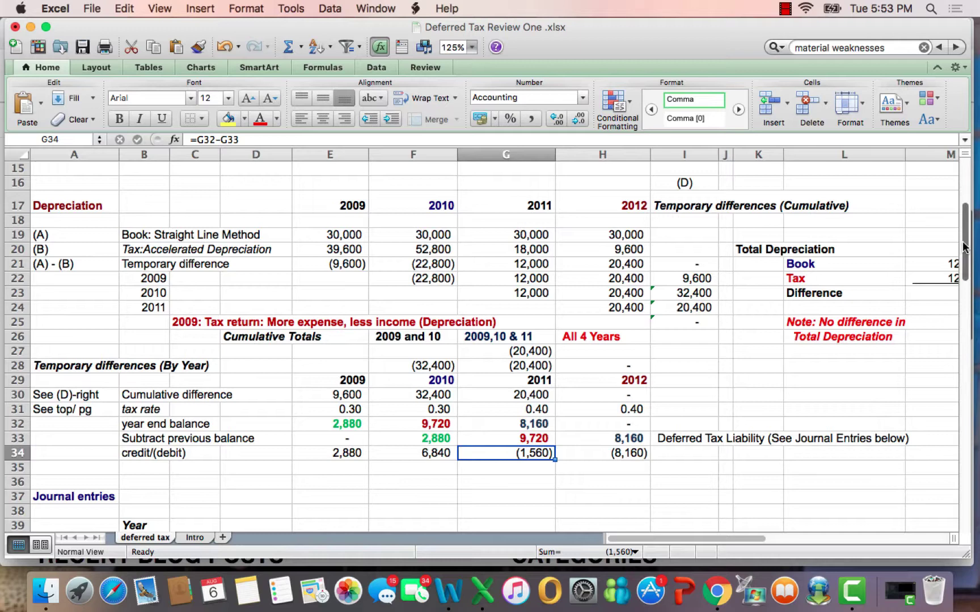
# Trace the 2009 credit of 2,880 into the deferred tax liability entry and check G34's 2011 formula.
pyautogui.moveTo(962, 247); pyautogui.dragTo(964, 274)
pyautogui.click(331, 327)
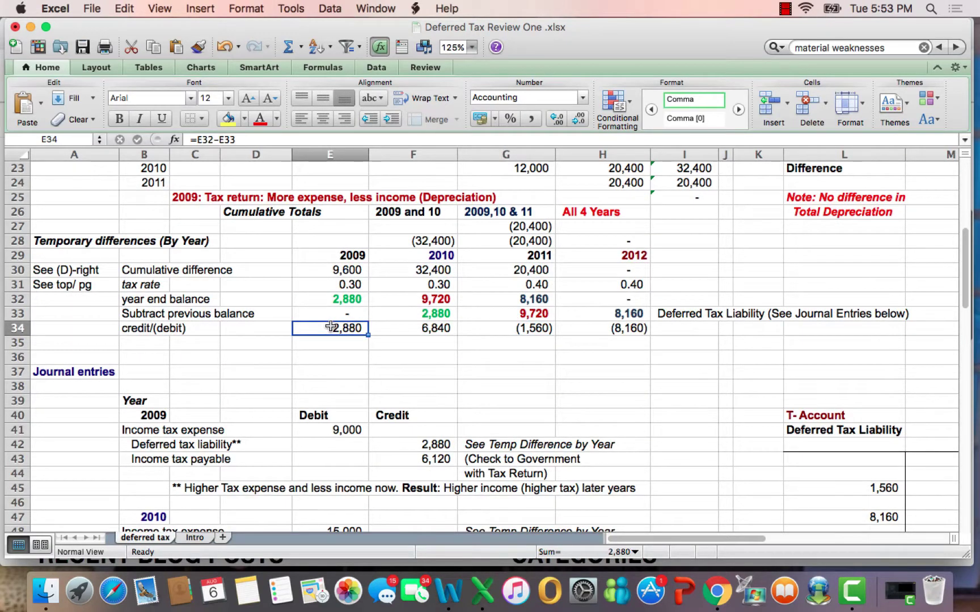
pyautogui.click(414, 440)
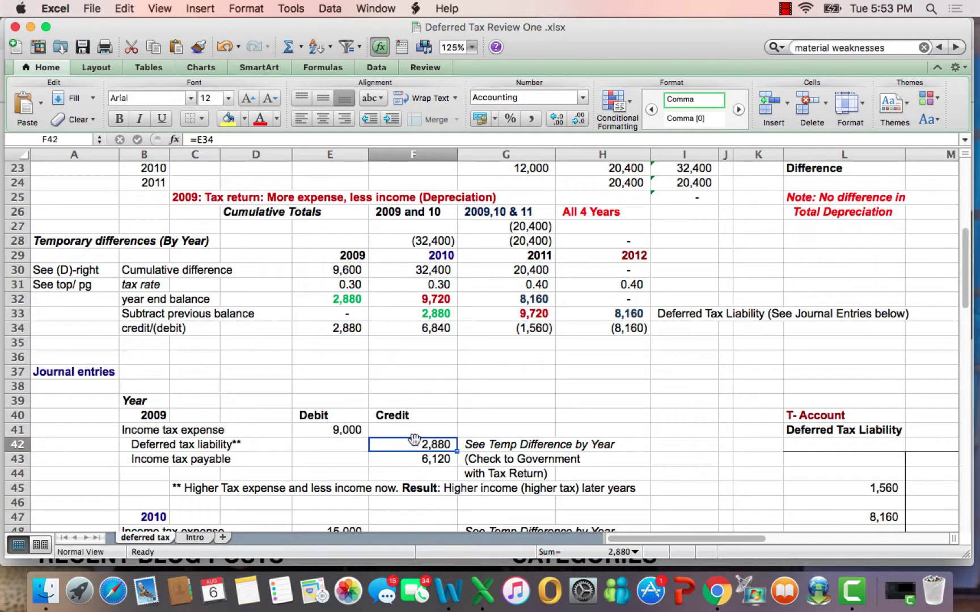
pyautogui.click(516, 329)
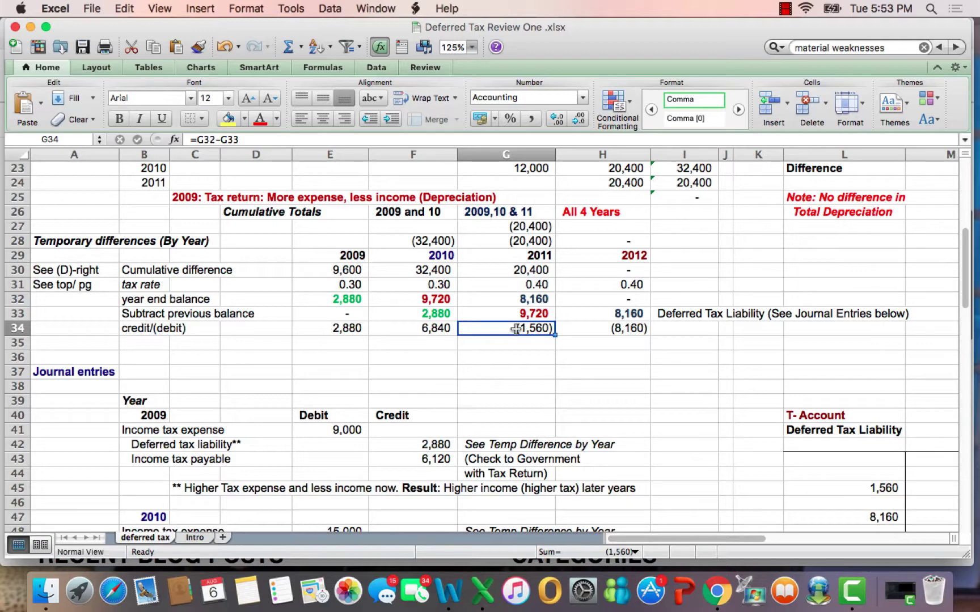
# Highlight the 2011 deferred tax liability of 1,560 and 2012's 8,160, then scroll toward the T-account.
pyautogui.moveTo(963, 249); pyautogui.dragTo(956, 310)
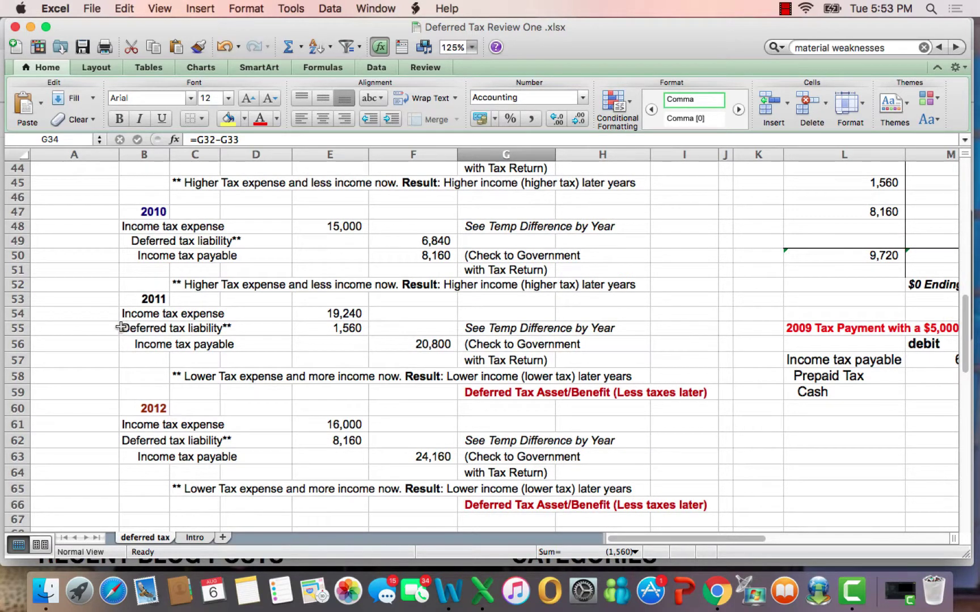
pyautogui.moveTo(121, 327); pyautogui.dragTo(366, 332)
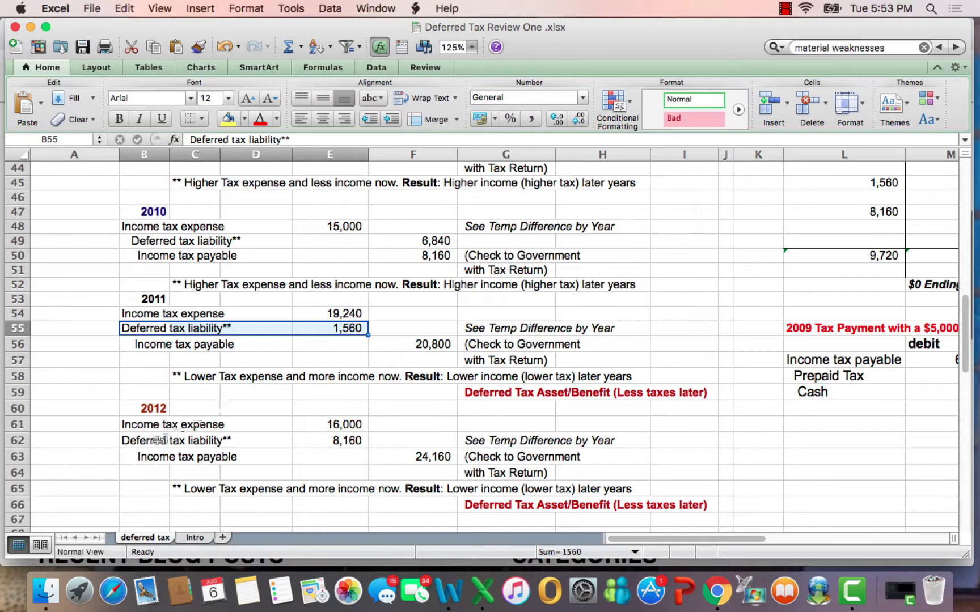
pyautogui.moveTo(125, 441); pyautogui.dragTo(358, 441)
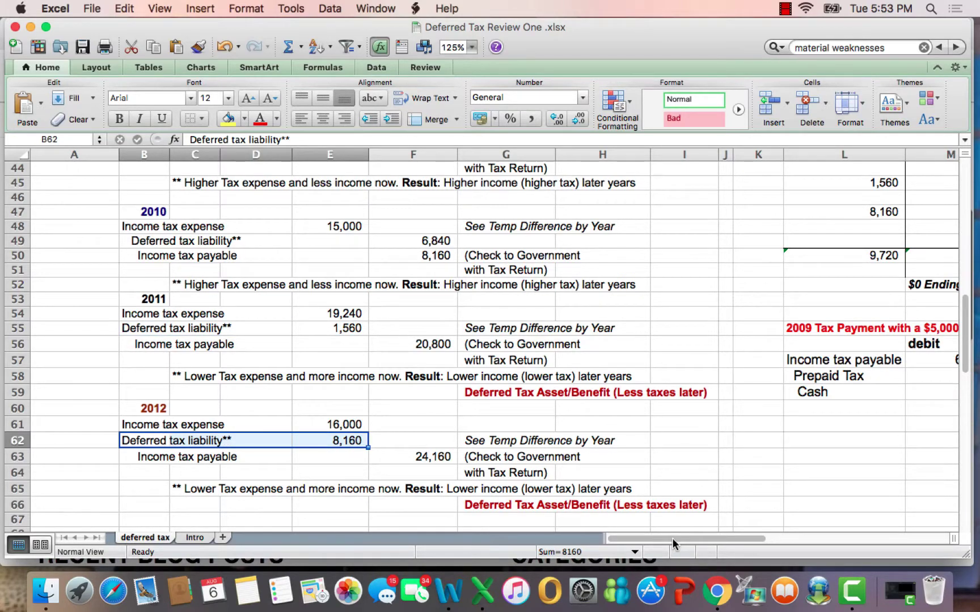
pyautogui.moveTo(672, 538); pyautogui.dragTo(716, 536)
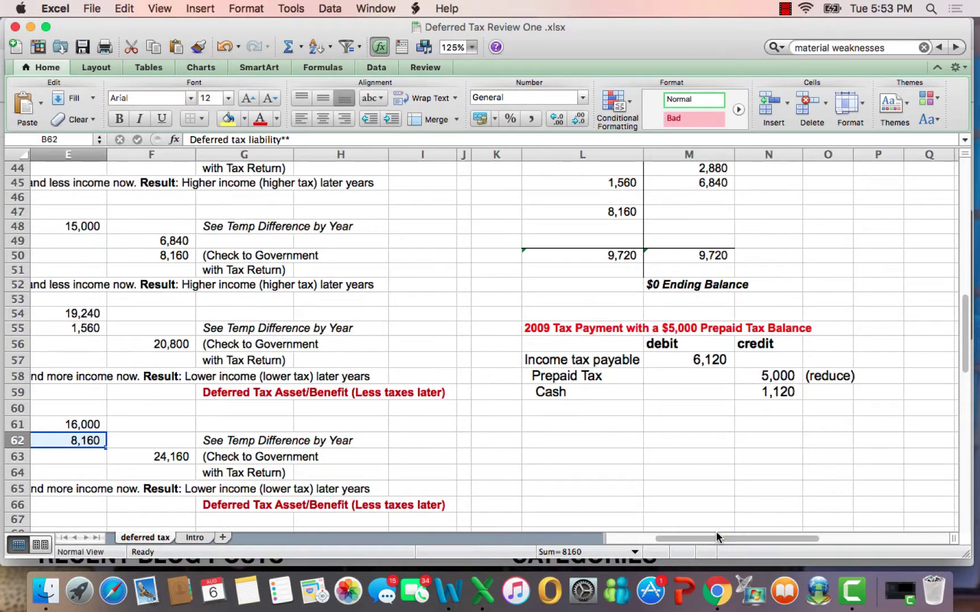
pyautogui.moveTo(967, 349); pyautogui.dragTo(963, 309)
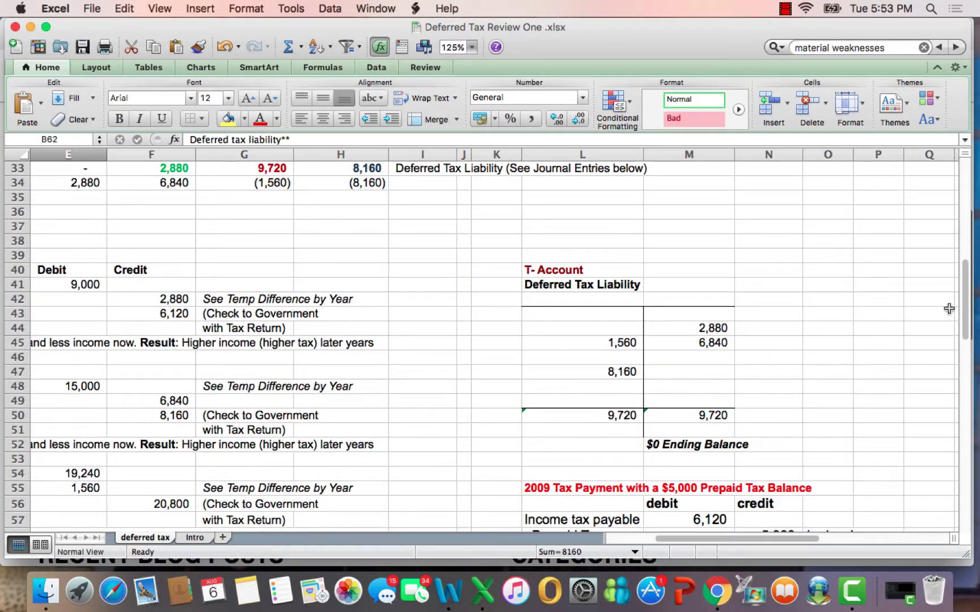
pyautogui.click(715, 327)
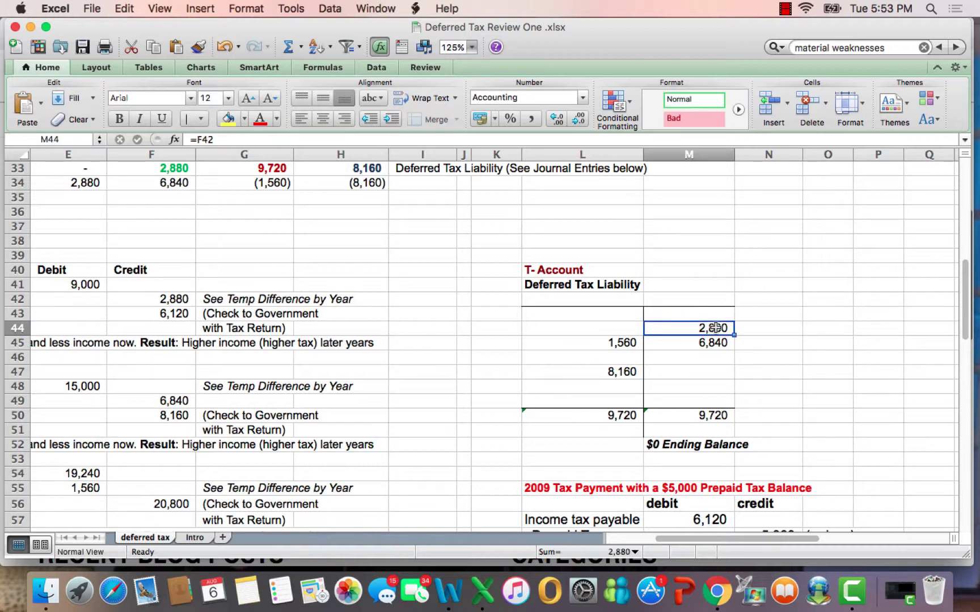
pyautogui.click(583, 342)
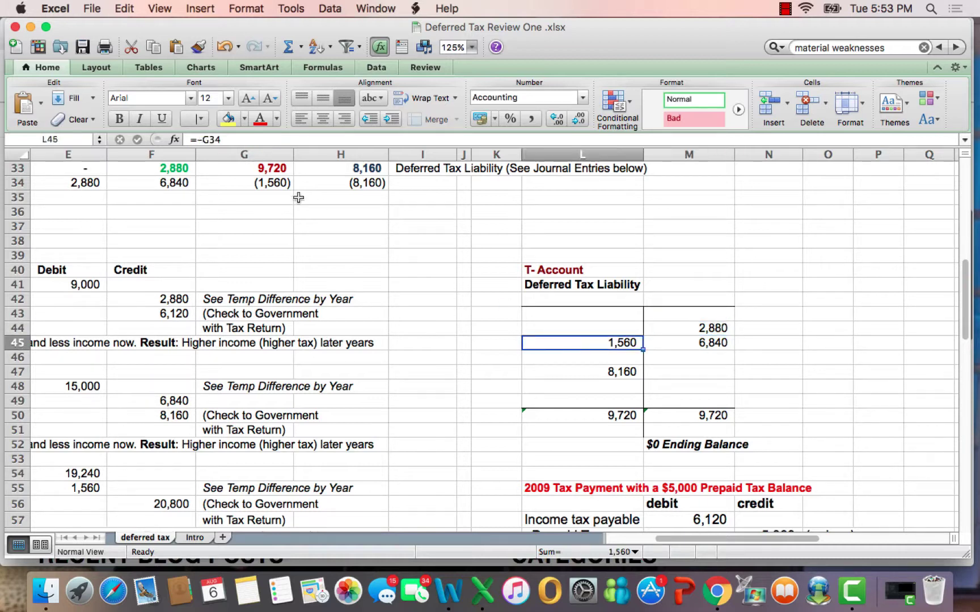
pyautogui.click(265, 185)
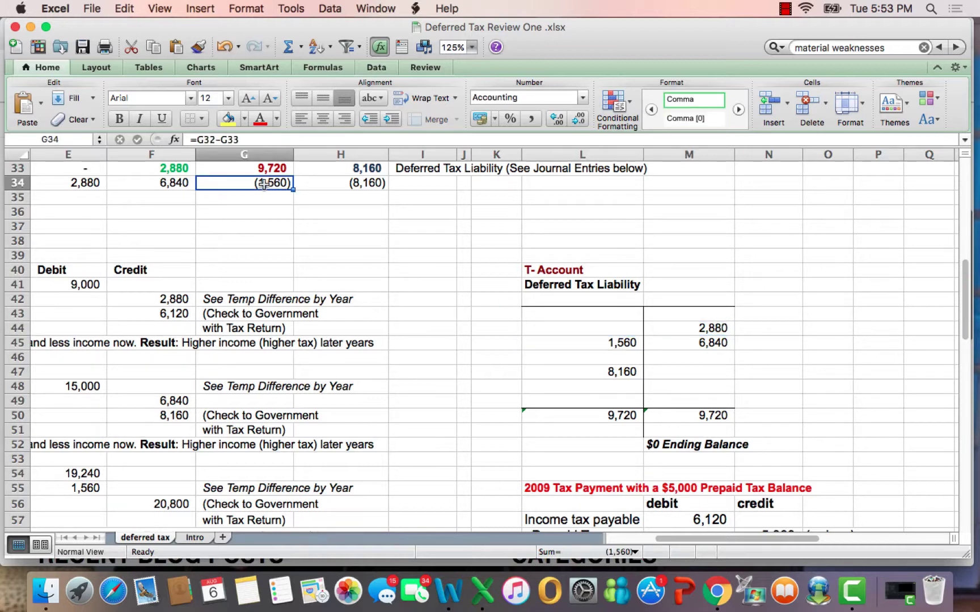
pyautogui.click(571, 343)
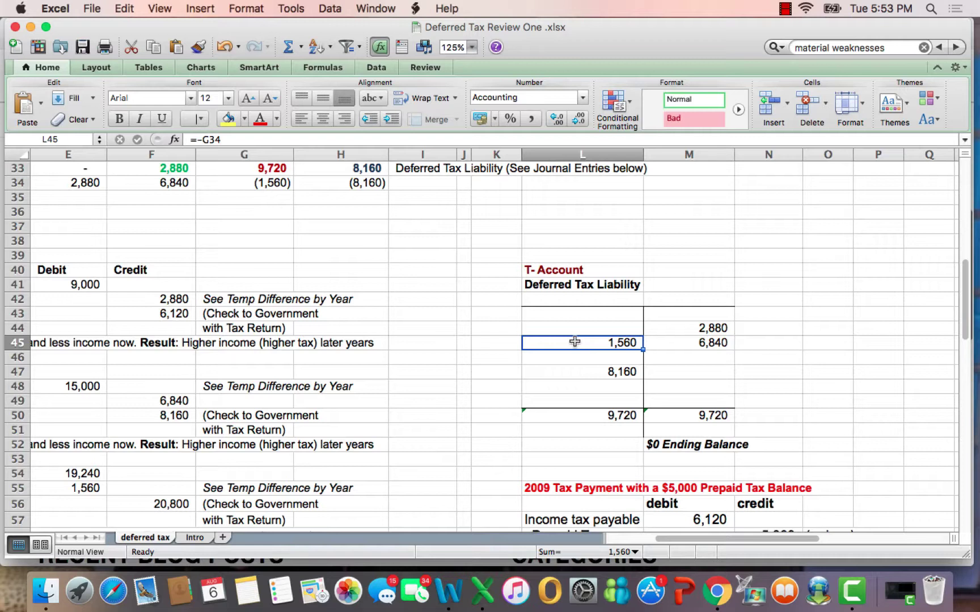
pyautogui.click(101, 181)
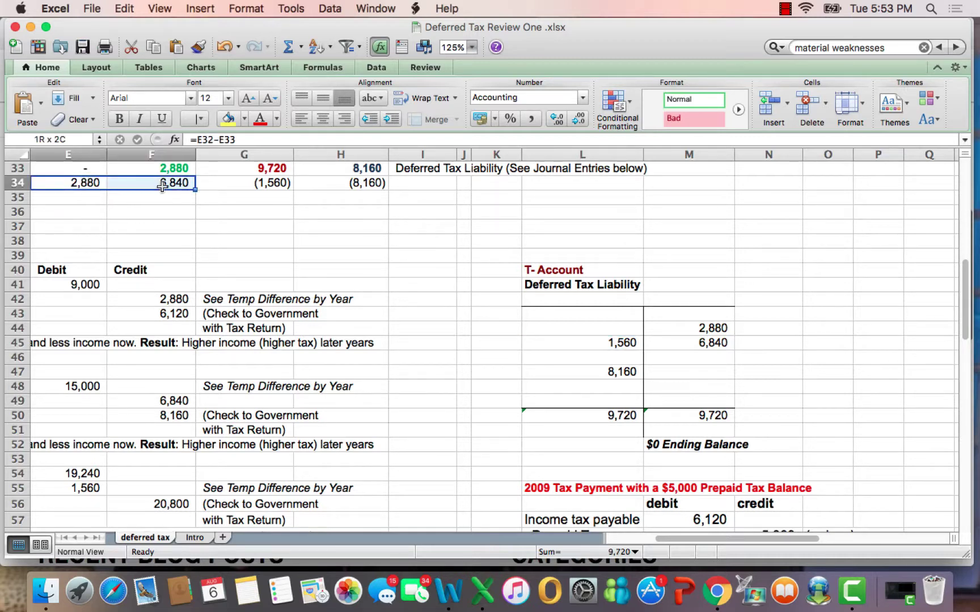
pyautogui.moveTo(694, 328); pyautogui.dragTo(693, 343)
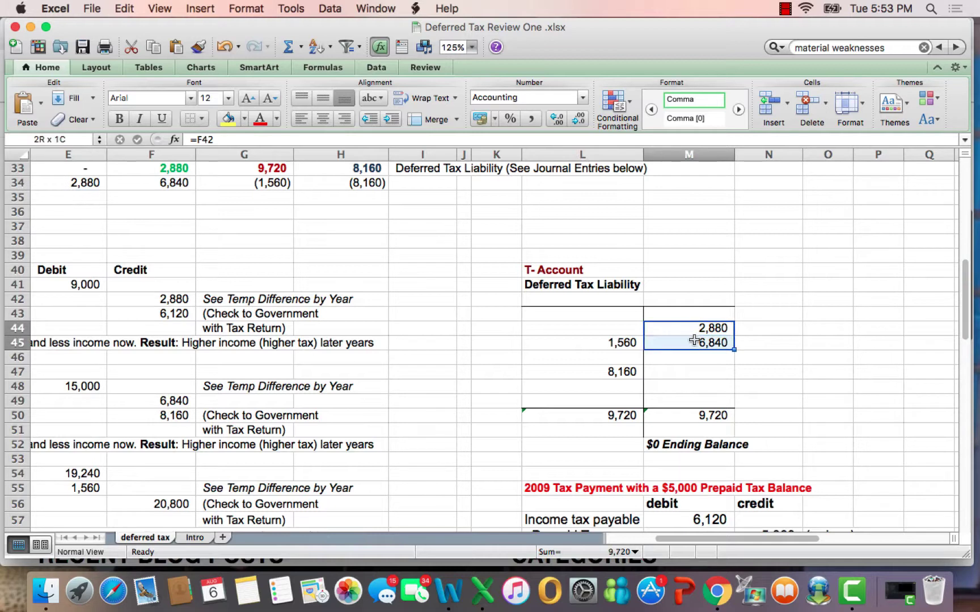
pyautogui.click(533, 285)
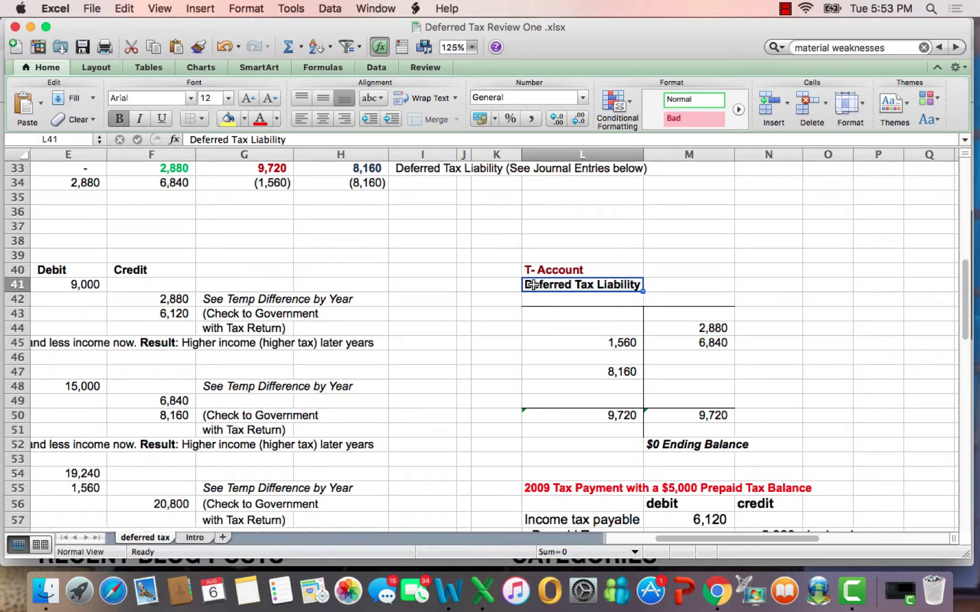
pyautogui.moveTo(244, 183); pyautogui.dragTo(419, 181)
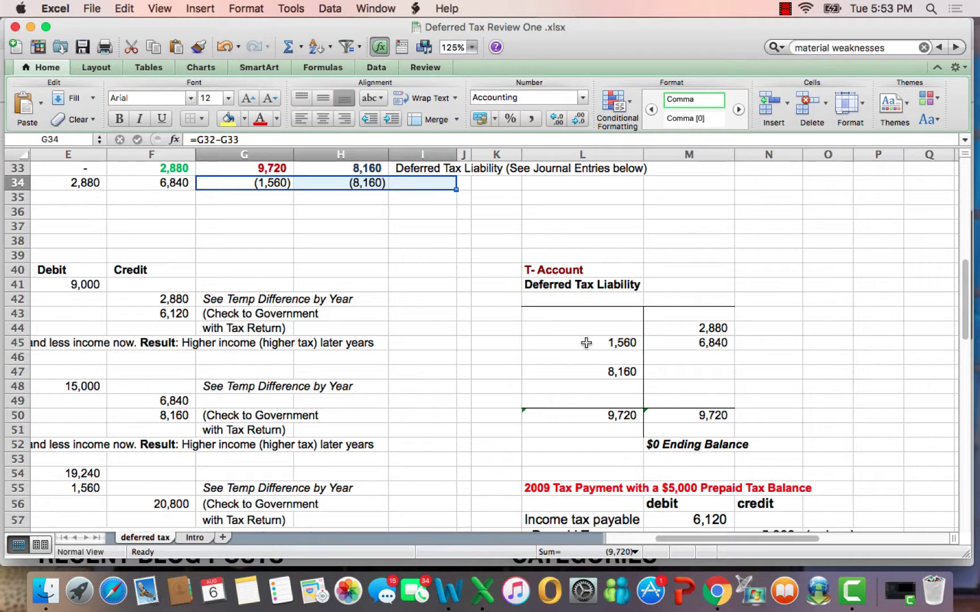
pyautogui.moveTo(586, 343); pyautogui.dragTo(589, 376)
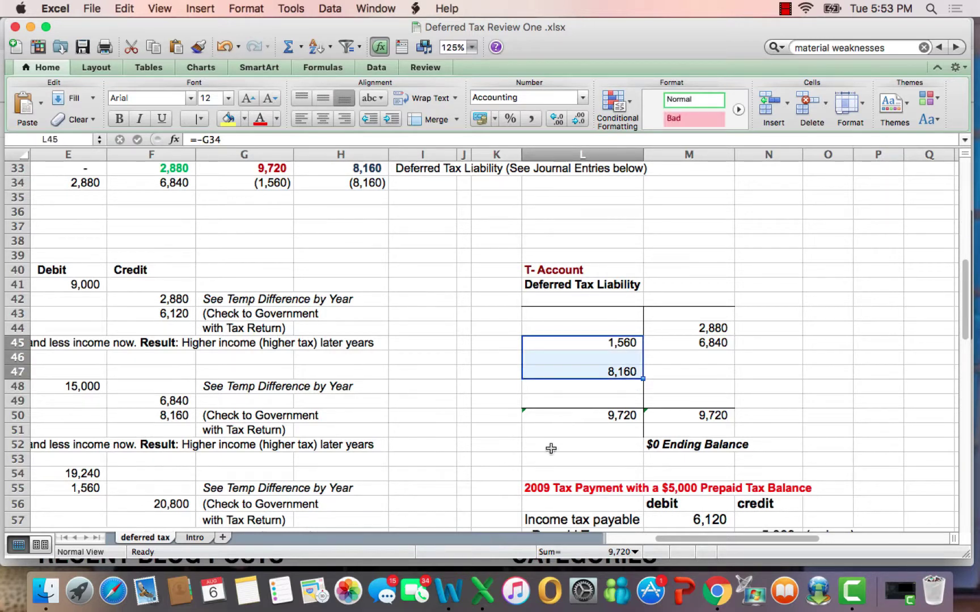
pyautogui.moveTo(549, 445); pyautogui.dragTo(783, 446)
pyautogui.moveTo(709, 446); pyautogui.dragTo(680, 445)
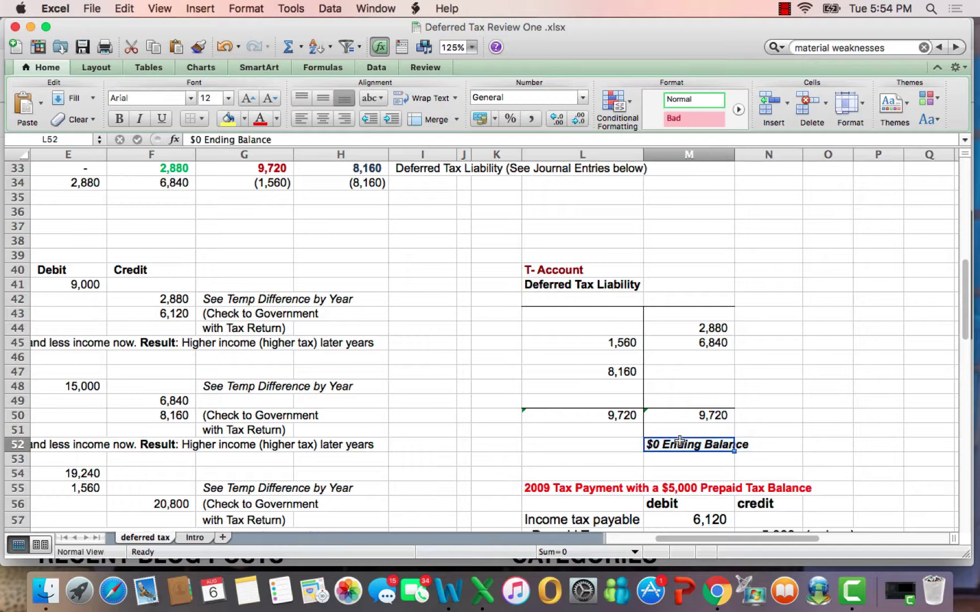
pyautogui.click(574, 285)
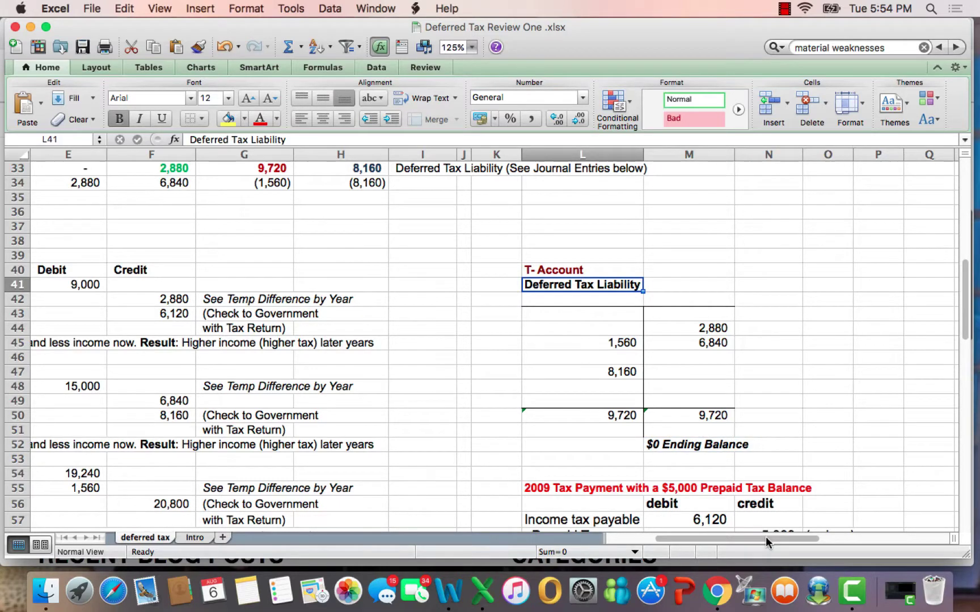
pyautogui.moveTo(766, 536); pyautogui.dragTo(637, 546)
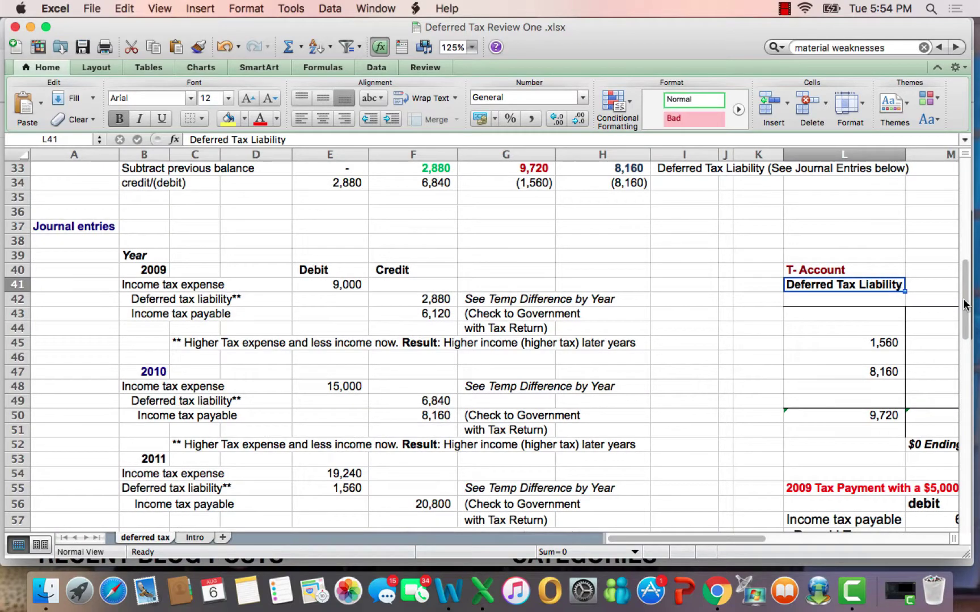
# Scroll back to the top and briefly highlight the 2009 book and tax depreciation figures.
pyautogui.moveTo(963, 304); pyautogui.dragTo(957, 187)
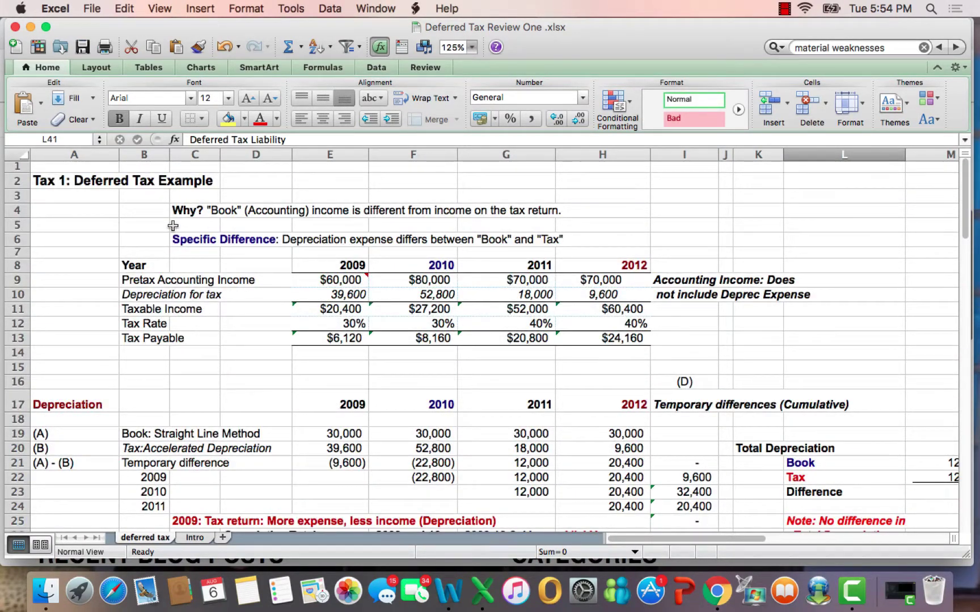
pyautogui.moveTo(151, 437); pyautogui.dragTo(120, 436)
pyautogui.click(687, 308)
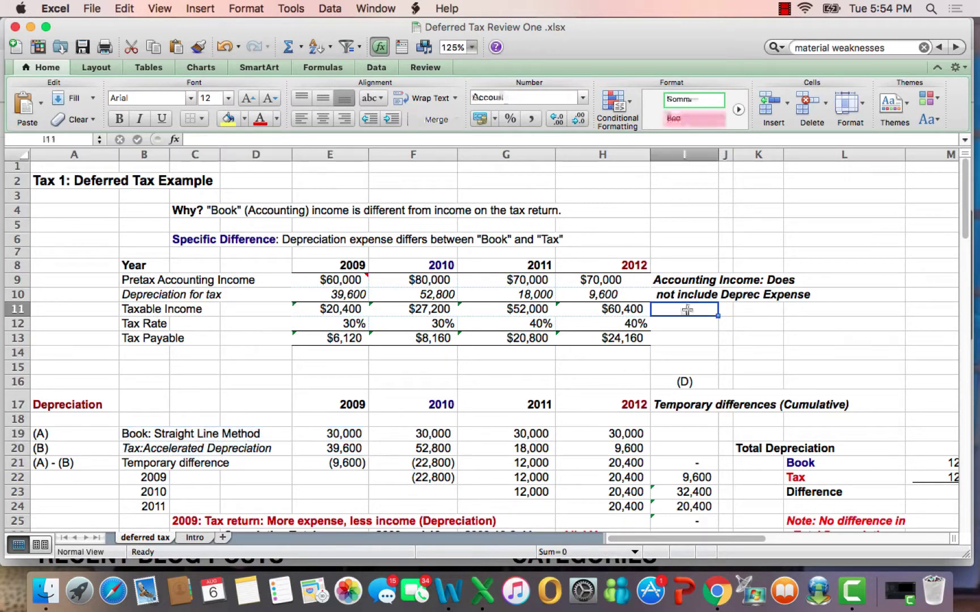
# Switch to Chrome, open the Conference Room site, and enter its home feed.
pyautogui.click(718, 600)
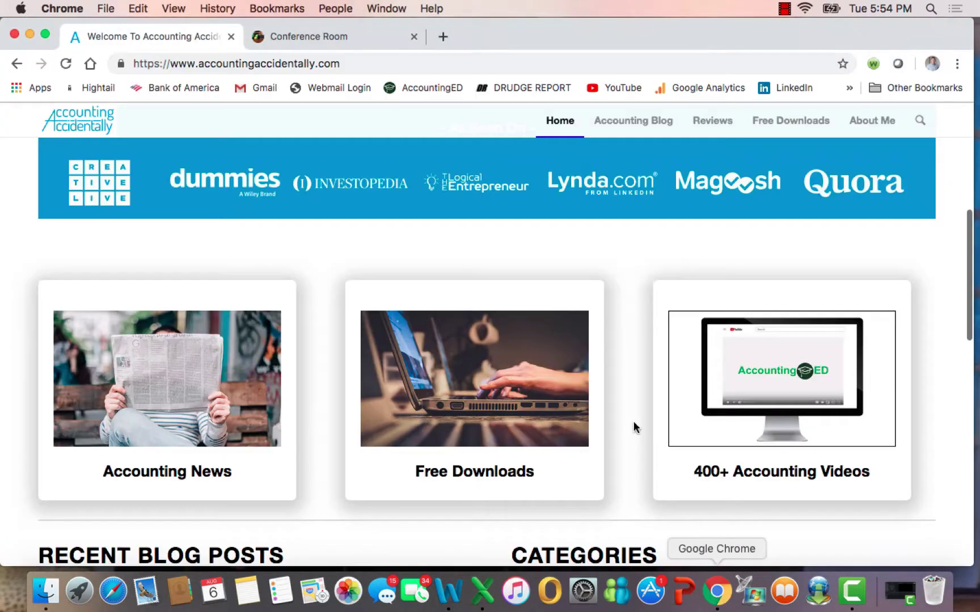
pyautogui.click(341, 35)
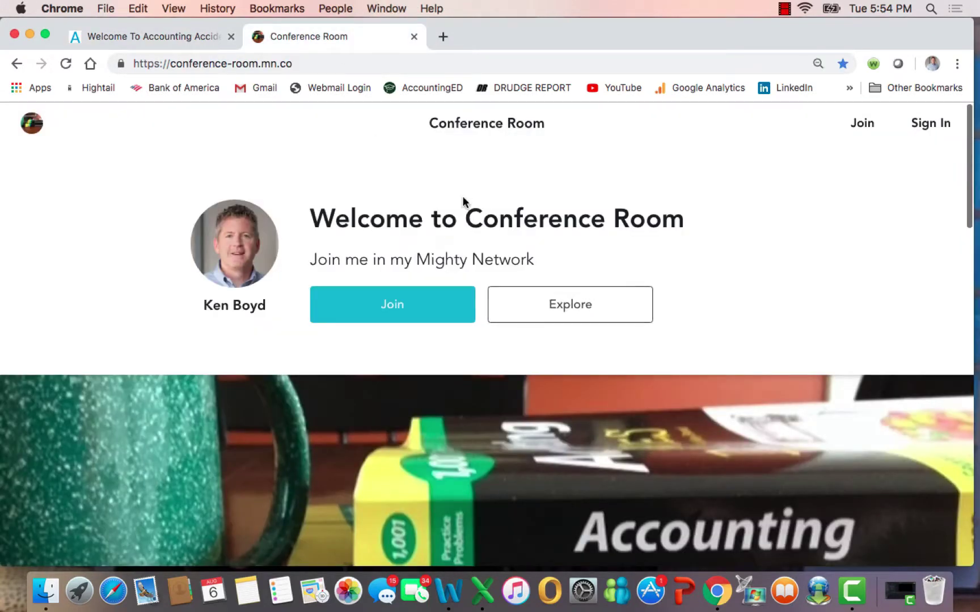
pyautogui.click(616, 306)
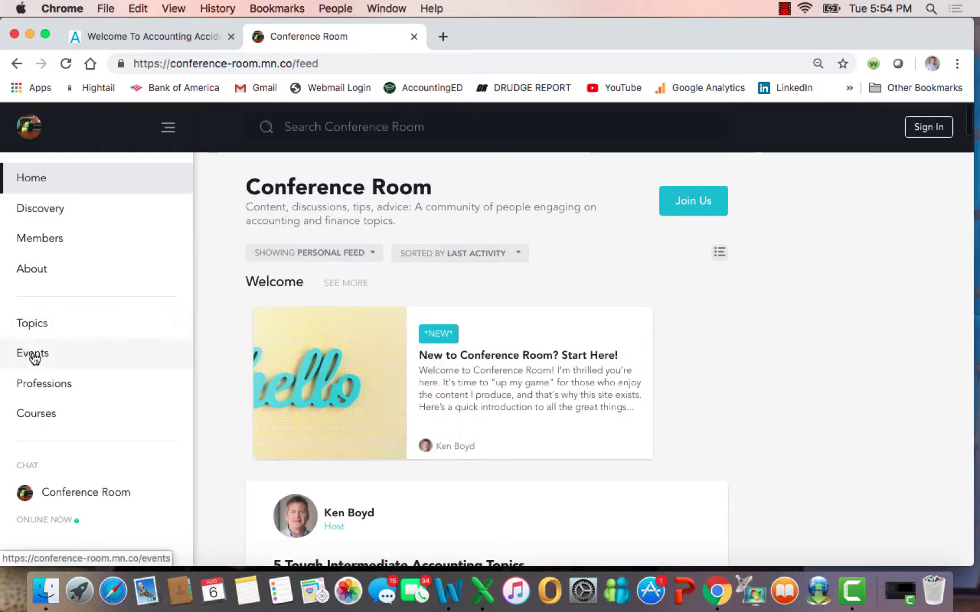
# Browse the Events page's upcoming Sep 10, Sep 17 and Sep 24 live courses.
pyautogui.click(33, 355)
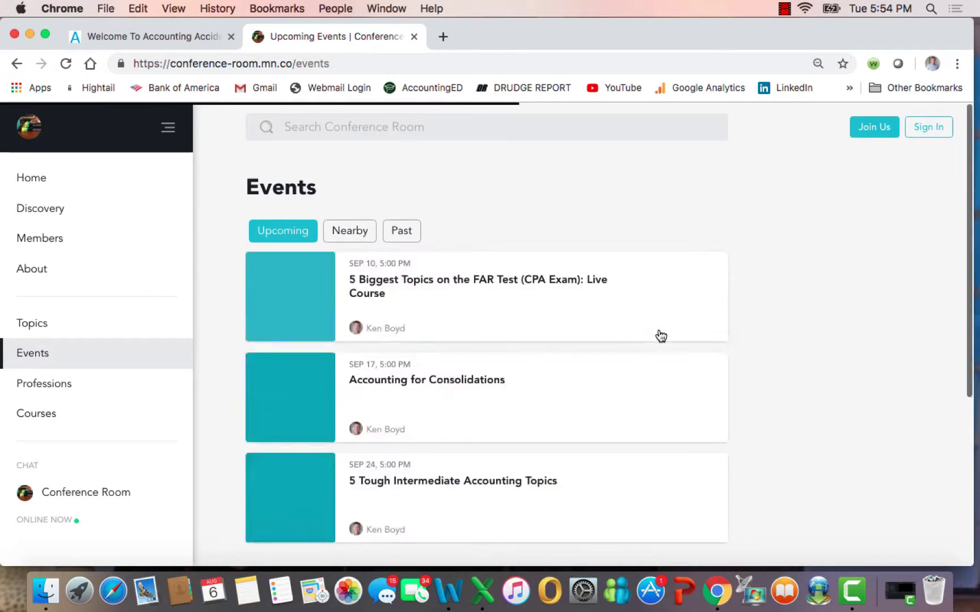
pyautogui.scroll(-3, 816, 279)
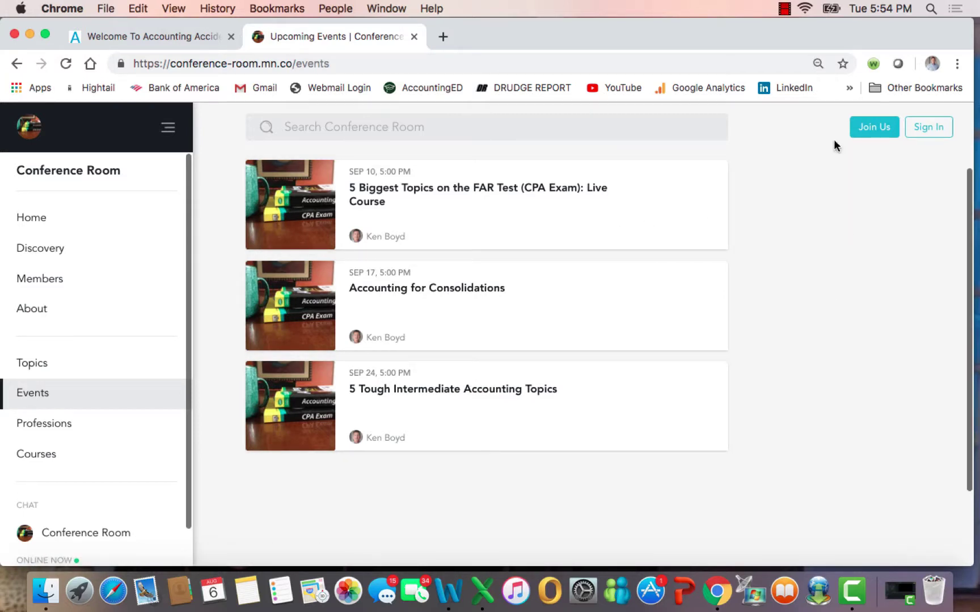
pyautogui.click(784, 8)
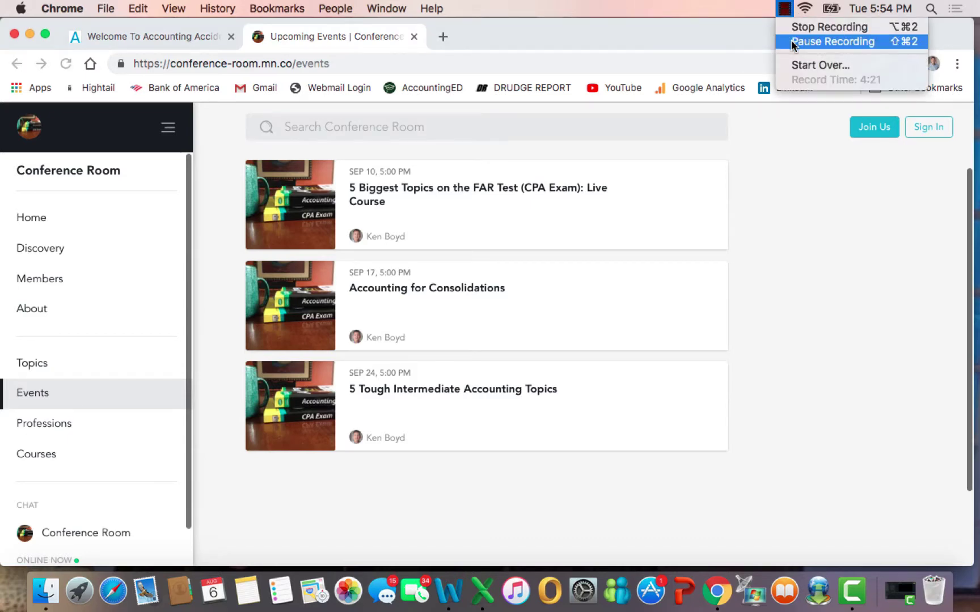